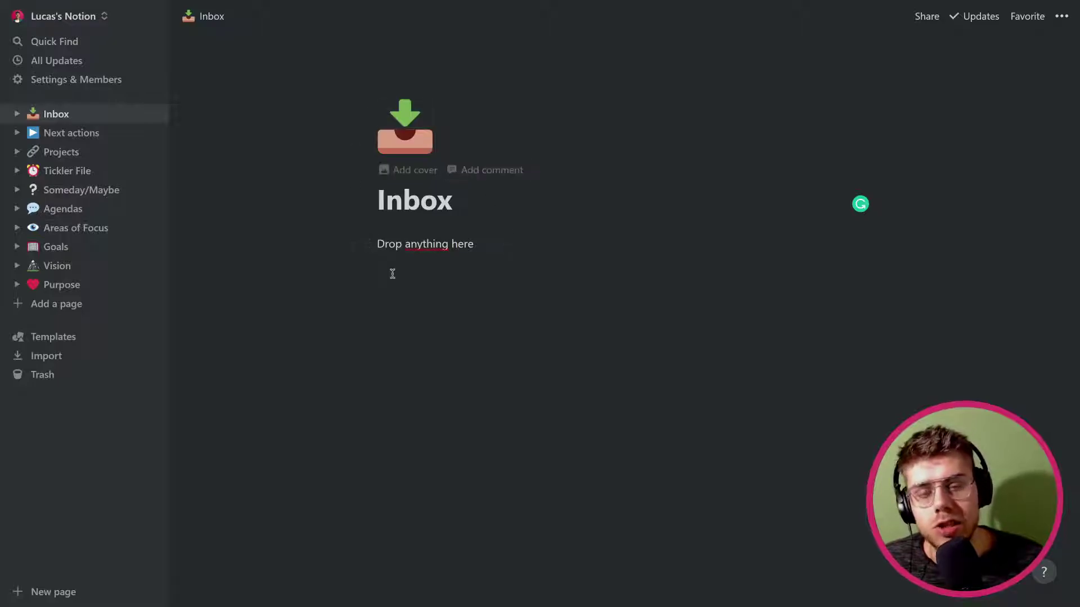
Step: Add the test entry '00okfeokafe' on a new line below 'Drop anything here' in the Inbox
click(497, 252)
key(Return)
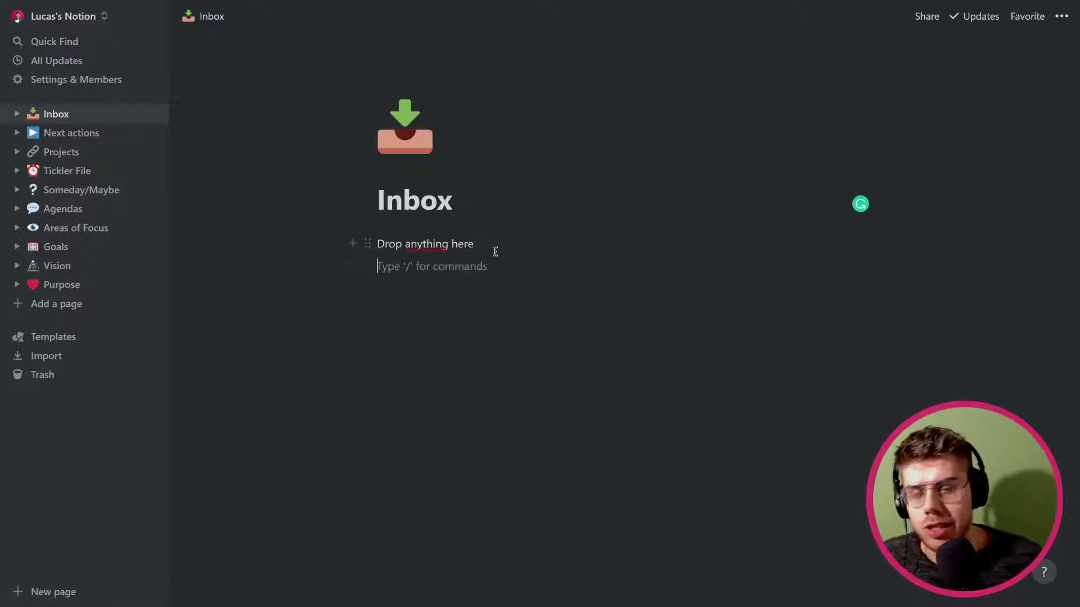
text(00okfeokafe)
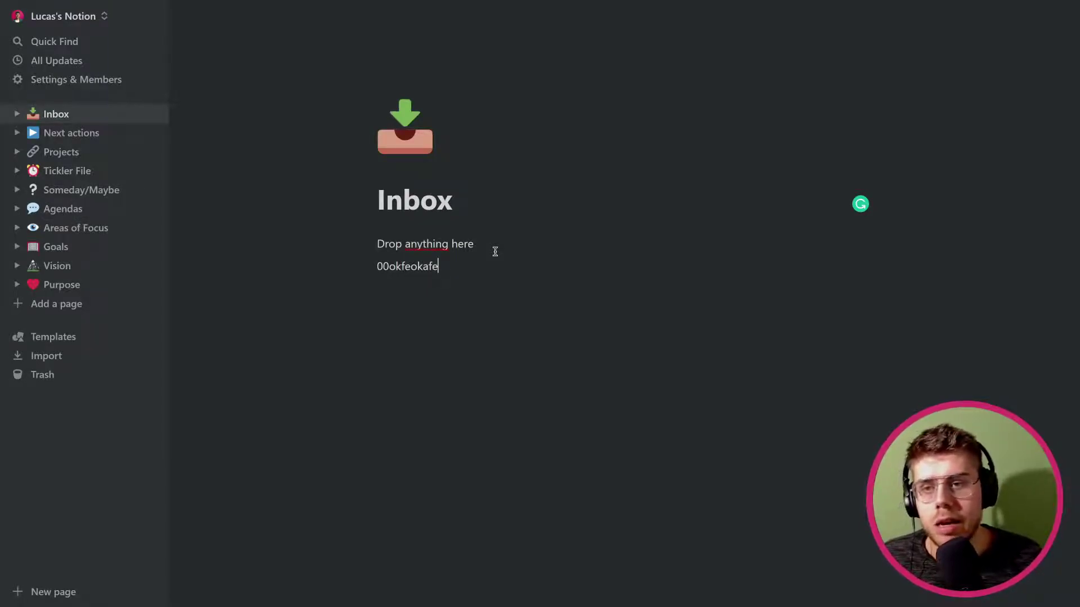
Step: Open the Next actions page and inspect the Context column's property options
click(82, 138)
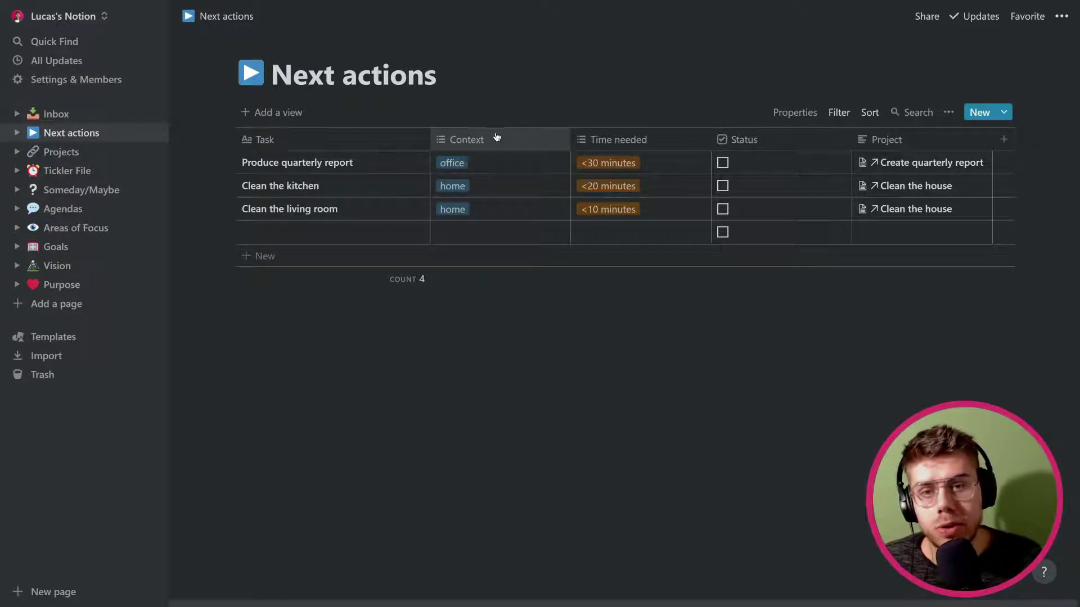
click(488, 140)
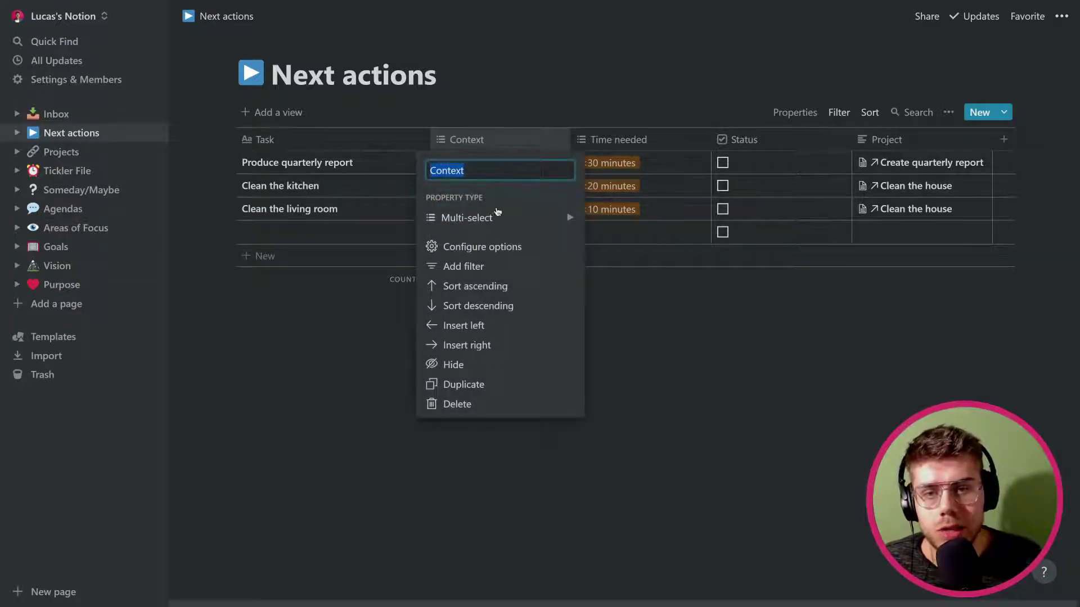
mouse_move(490, 225)
click(491, 141)
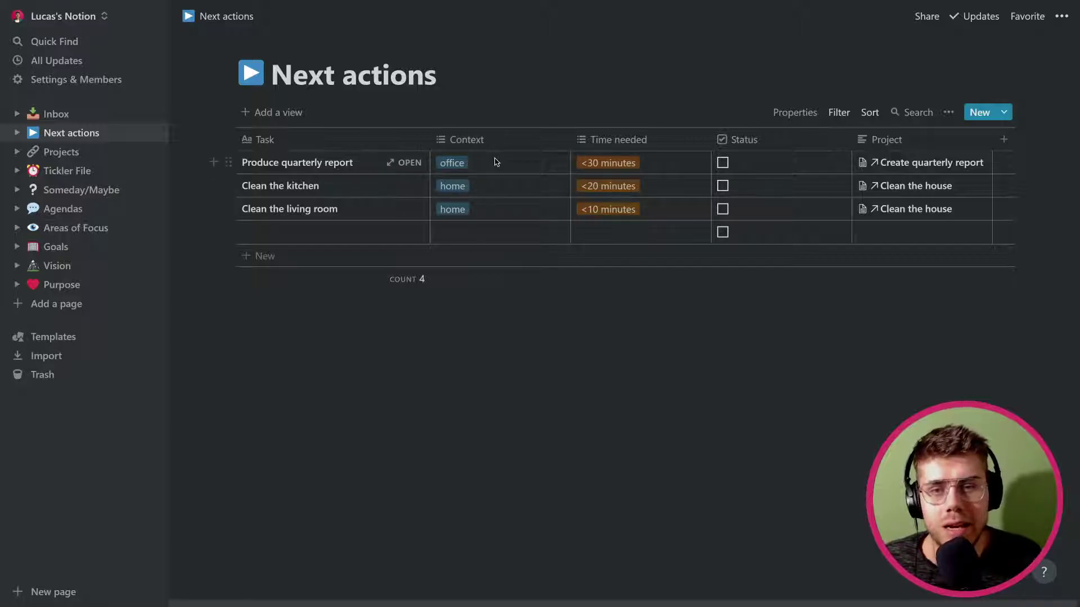
Step: Check the first task's Context and Time needed pickers without changing anything
click(495, 160)
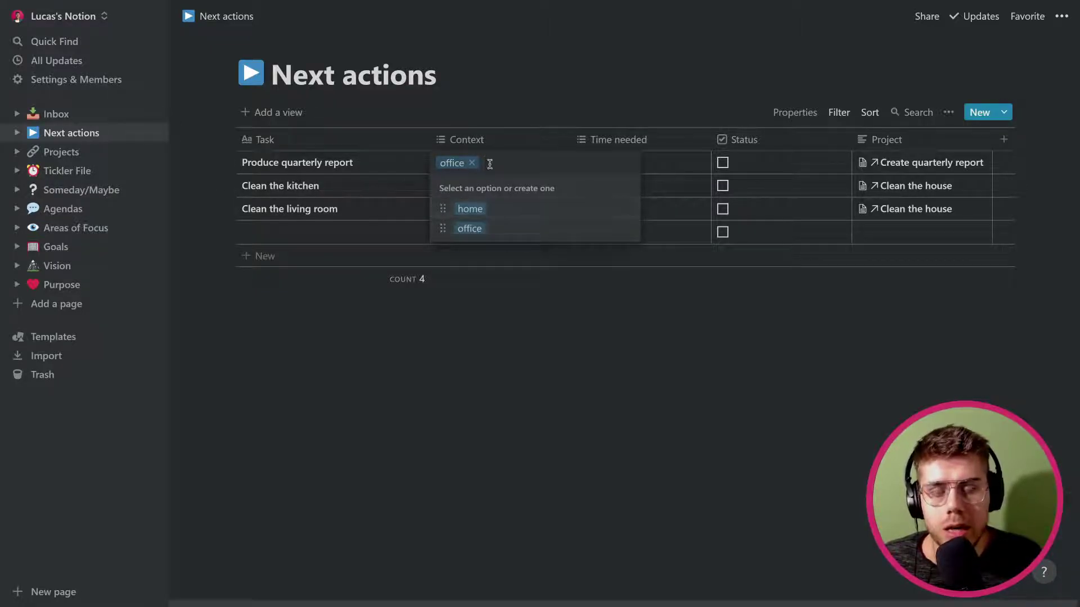
key(Escape)
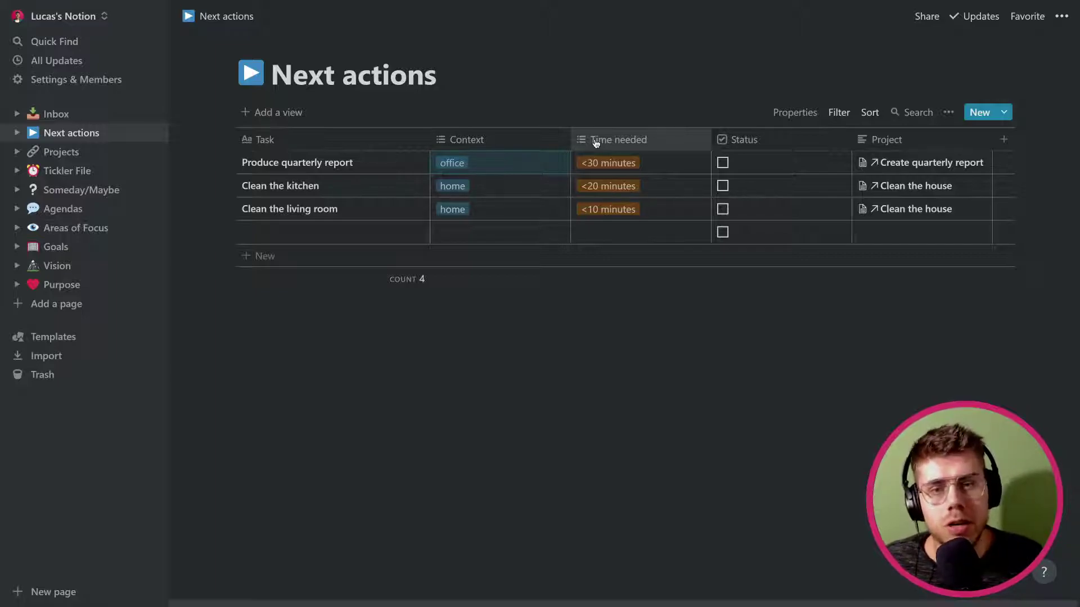
click(663, 164)
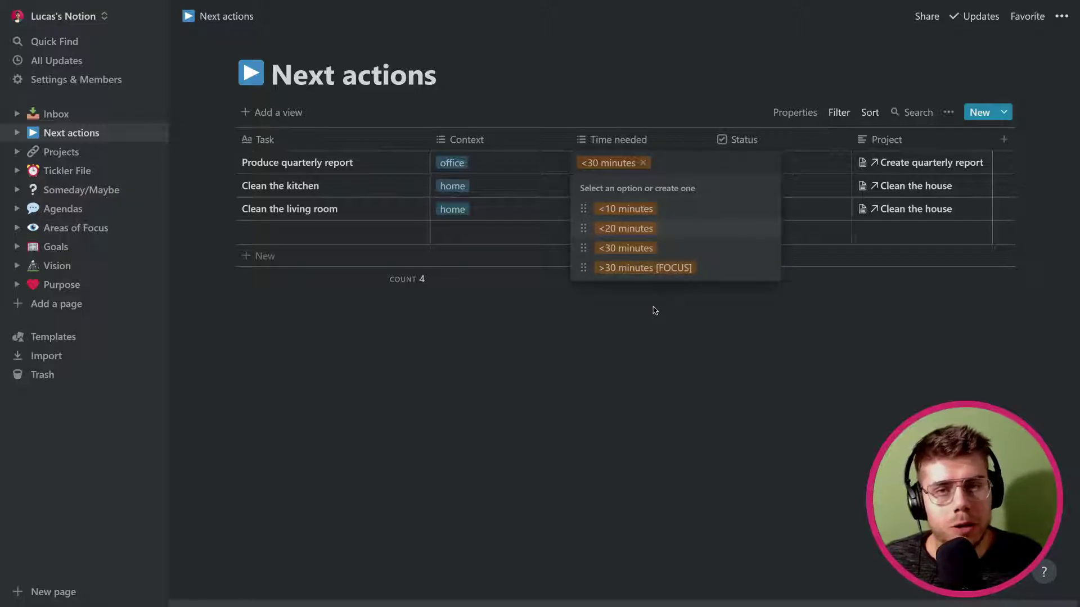
key(Escape)
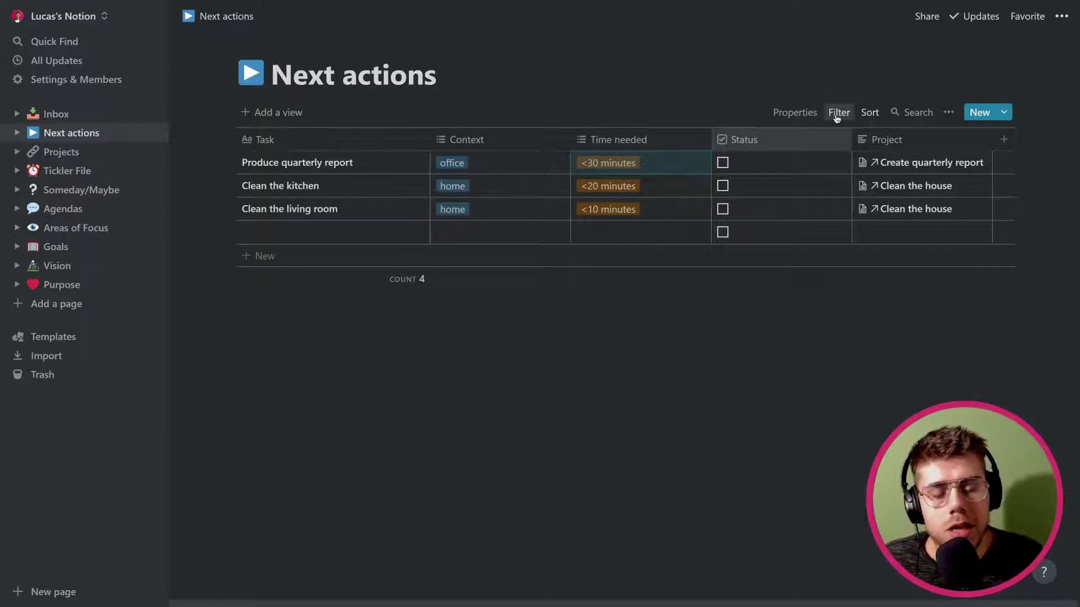
Step: Toggle the Status filter value and mark 'Clean the living room' as done
click(837, 114)
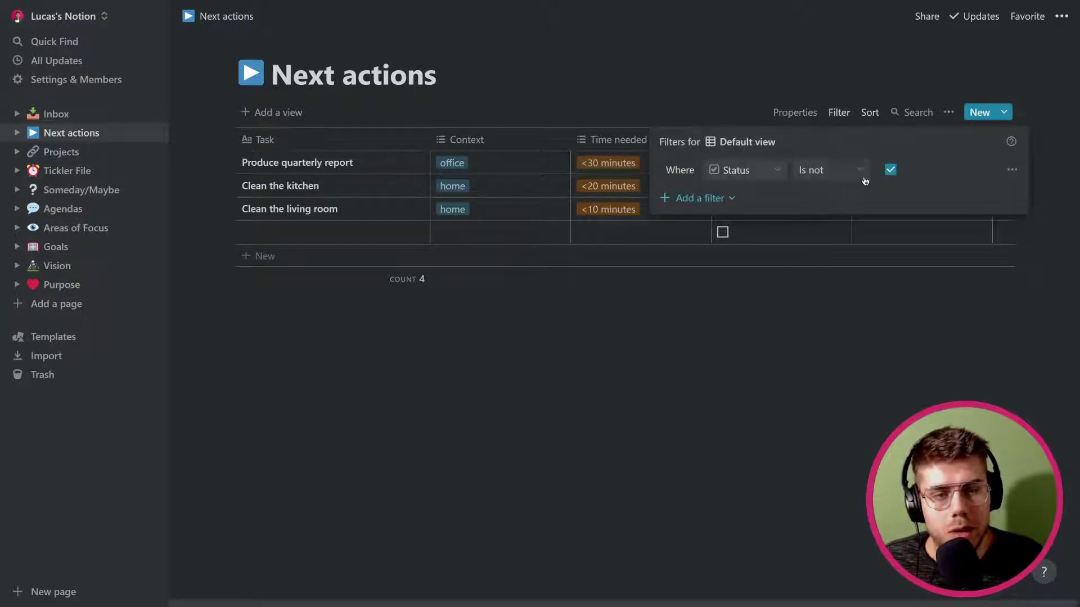
click(892, 170)
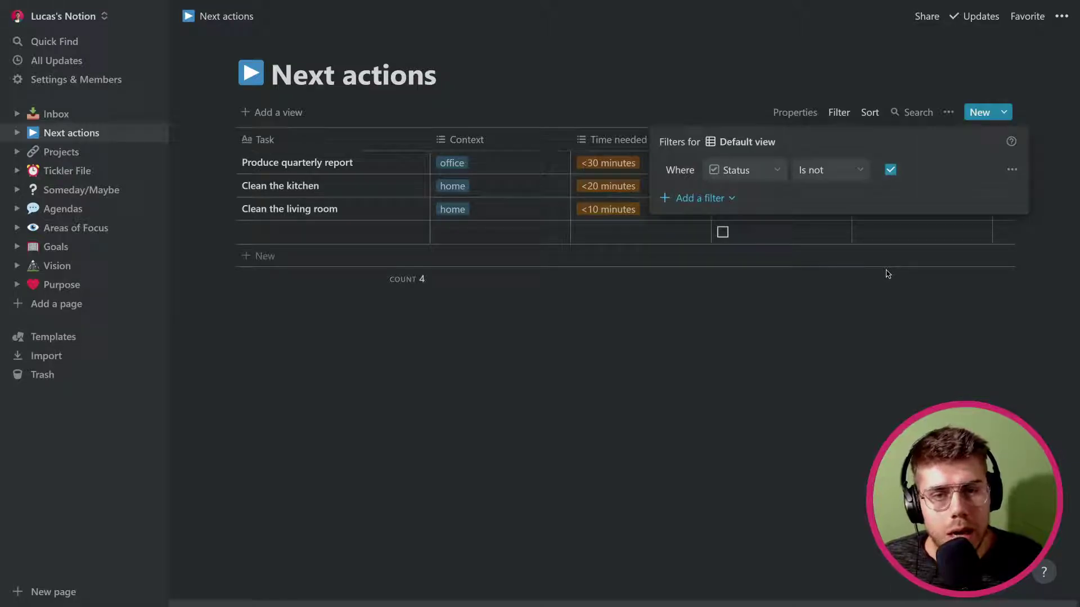
click(888, 274)
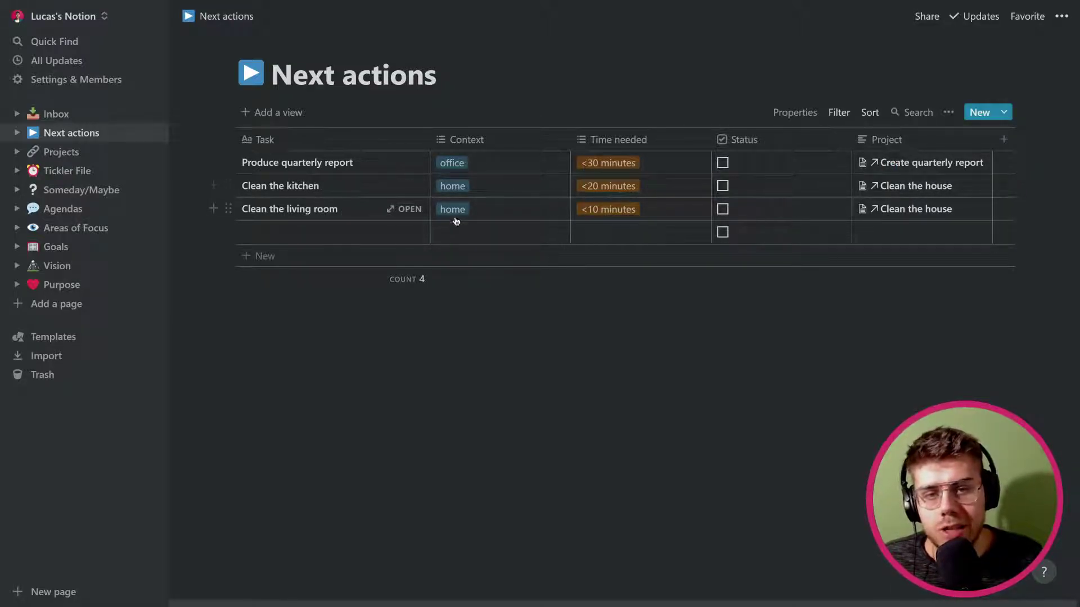
click(725, 210)
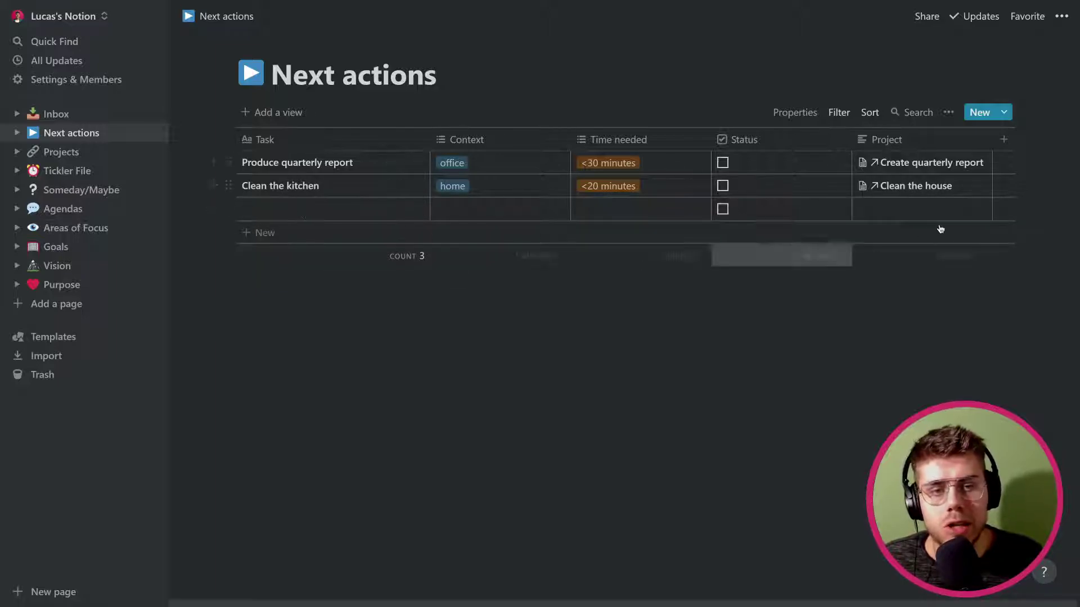
Step: Remove the Status filter from the Next actions table
click(839, 112)
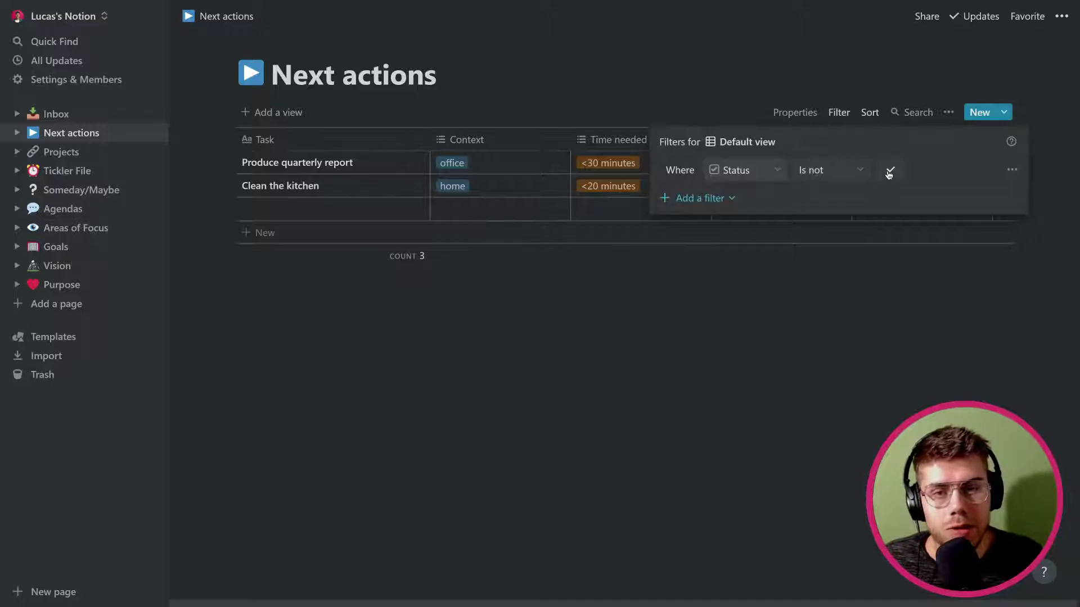
click(889, 171)
click(1012, 170)
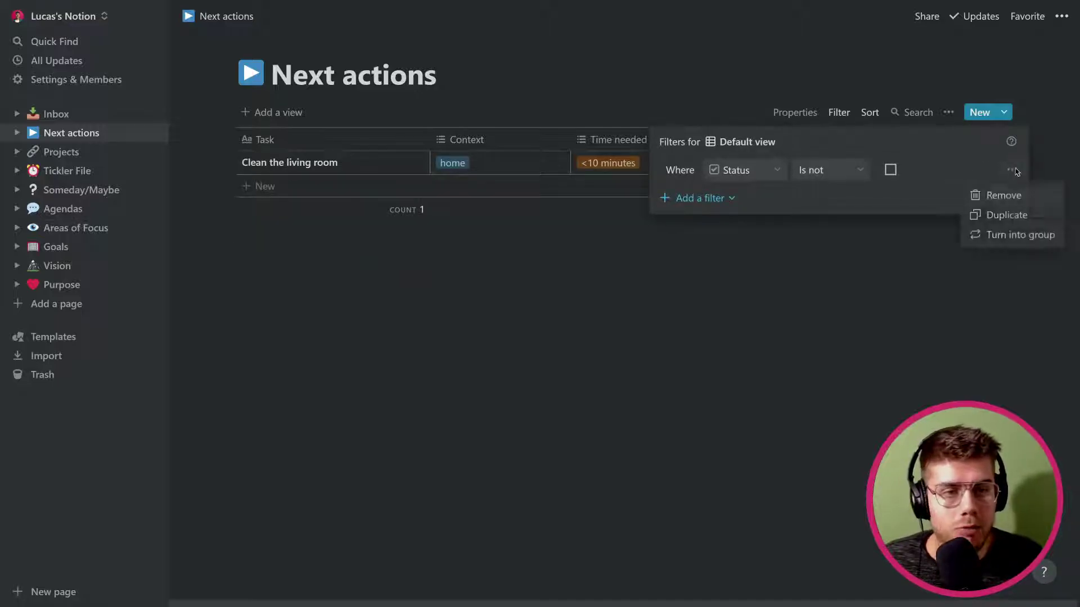
click(1011, 196)
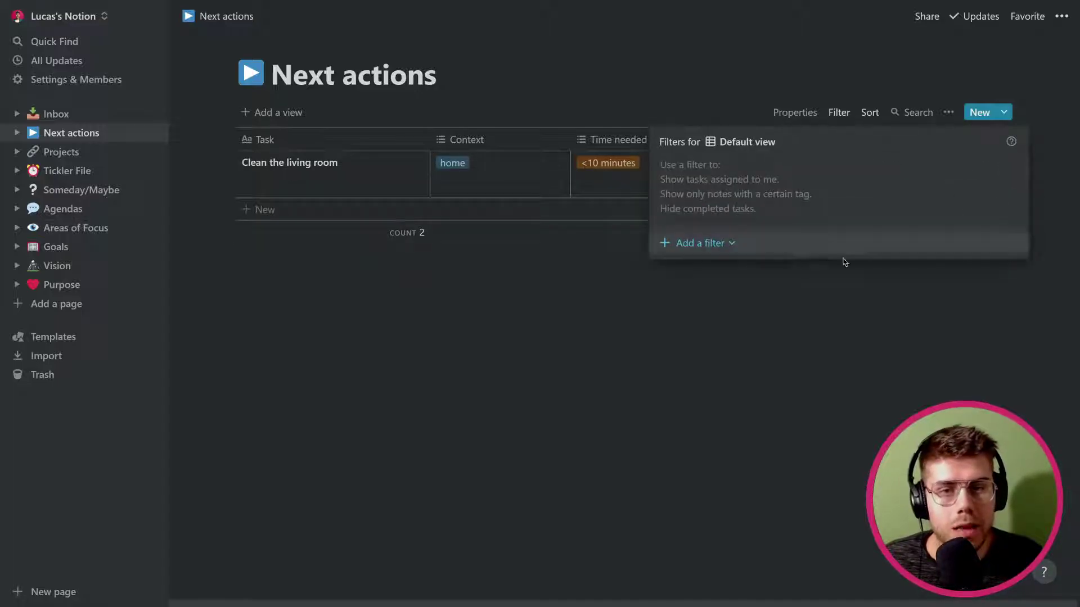
click(813, 311)
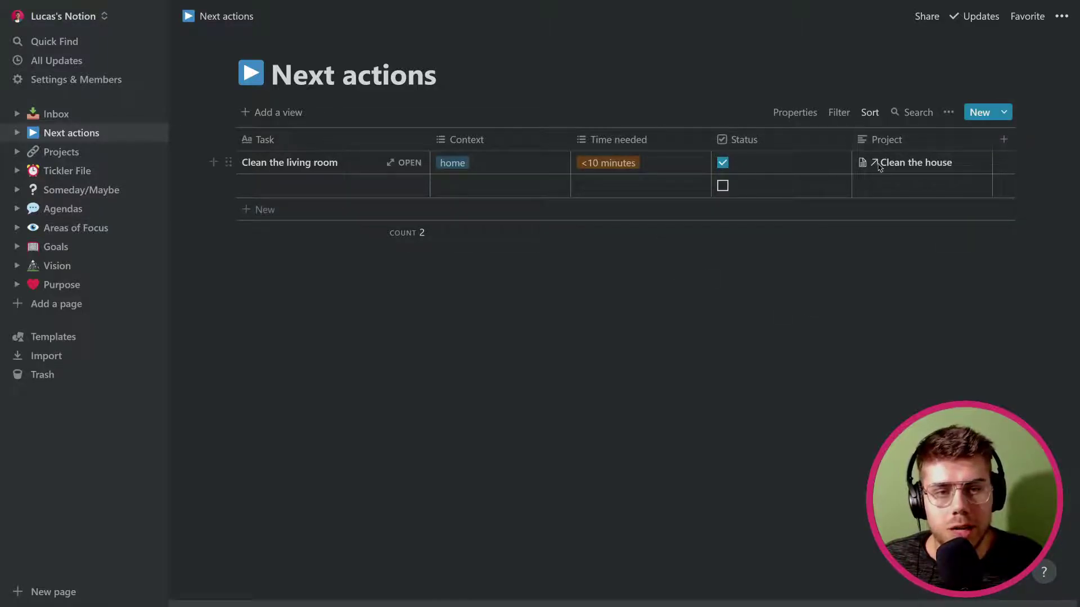
Step: Check the sort options and leave 'Clean the living room' unticked
click(869, 113)
click(737, 217)
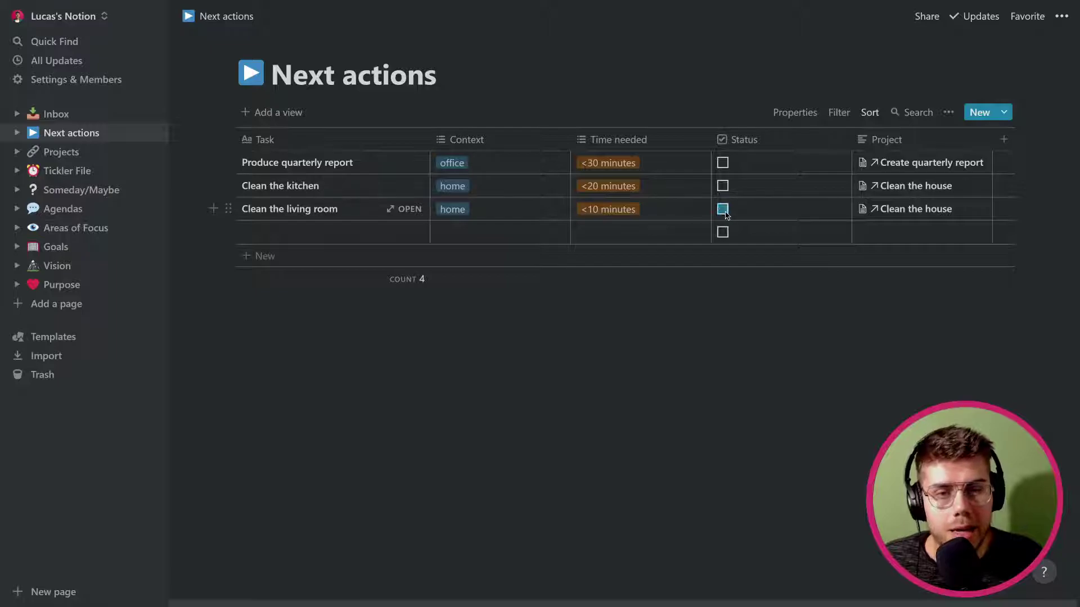
click(722, 209)
click(723, 210)
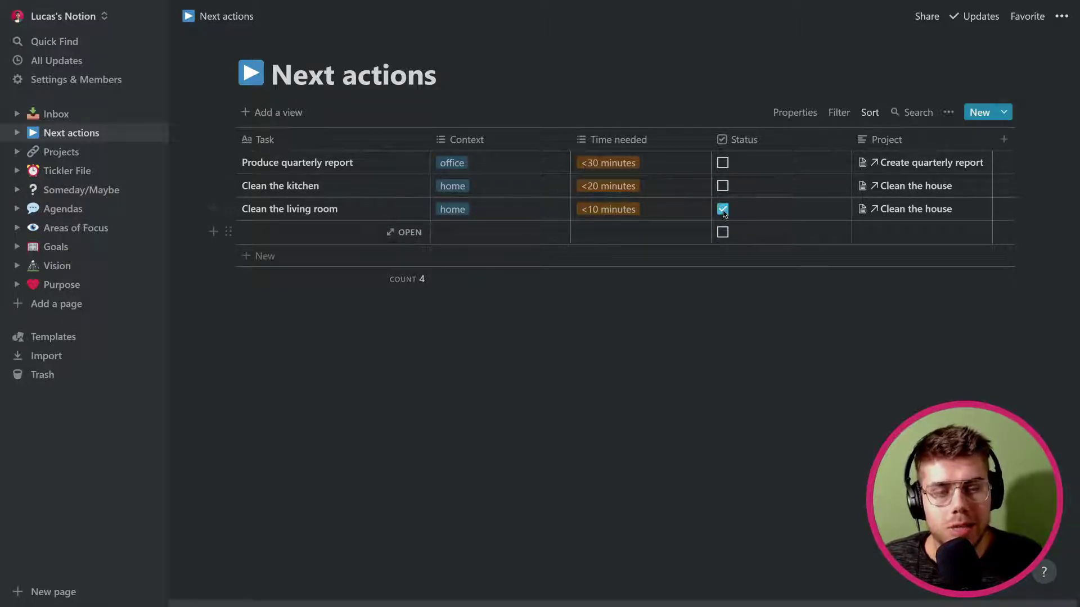
click(723, 210)
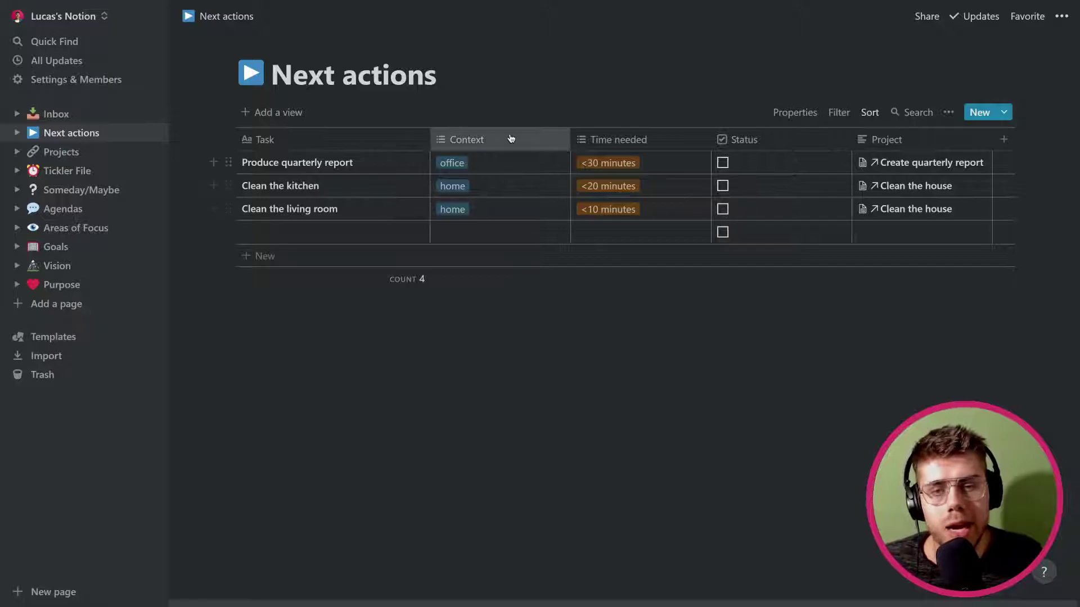
Step: Filter the Next actions table to show only tasks whose Context is home
click(838, 113)
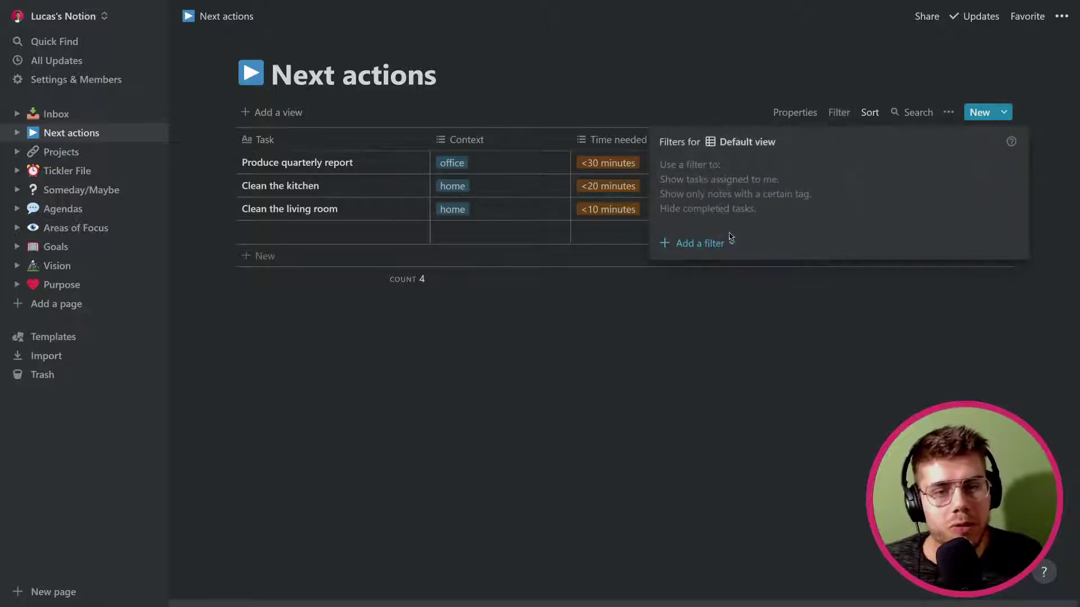
click(730, 237)
click(720, 268)
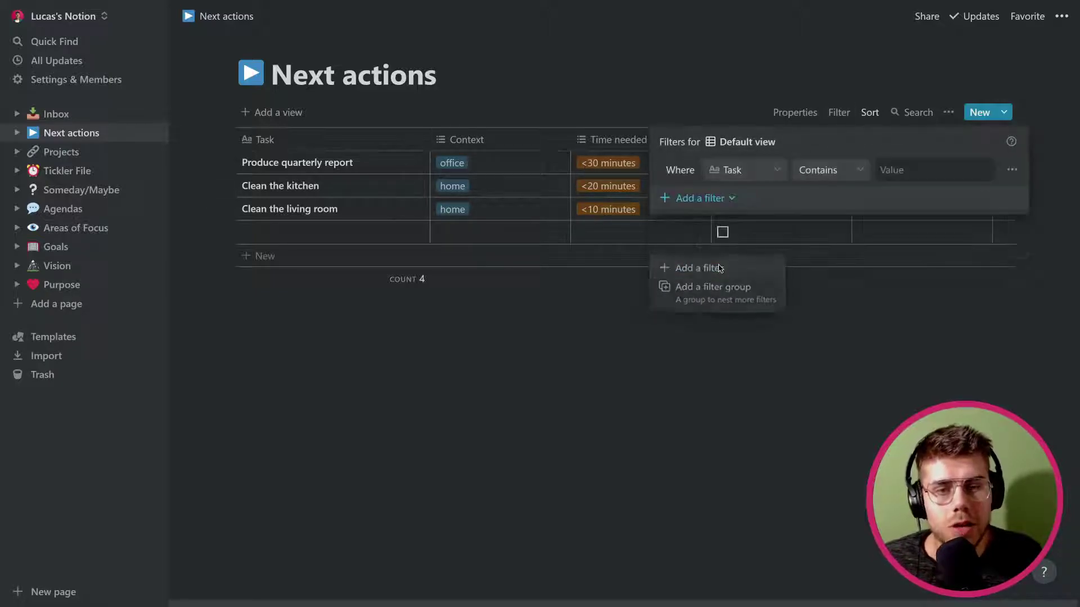
click(751, 170)
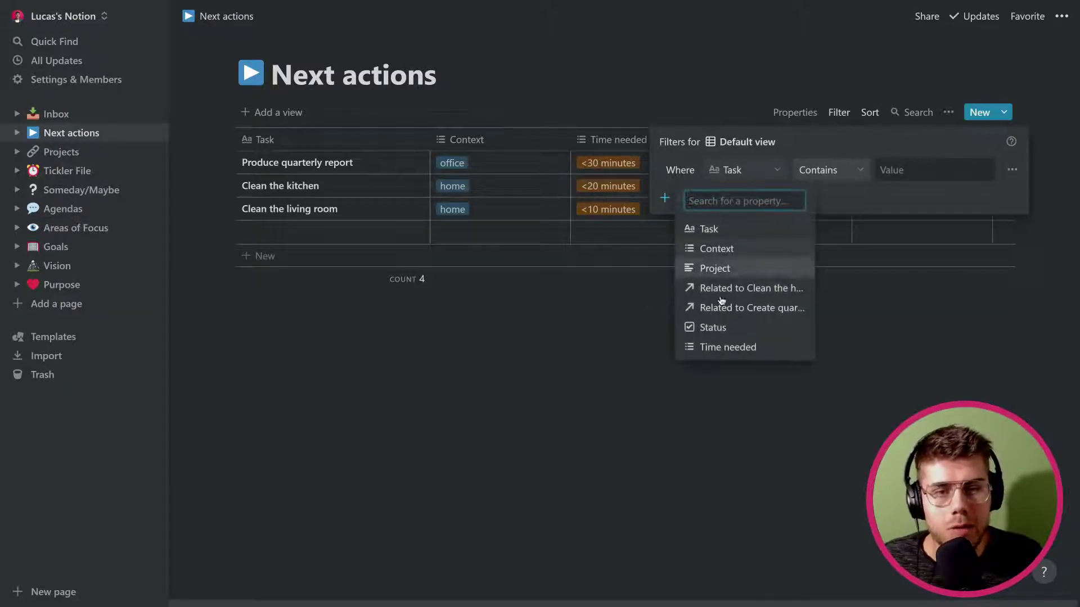
click(733, 251)
click(933, 171)
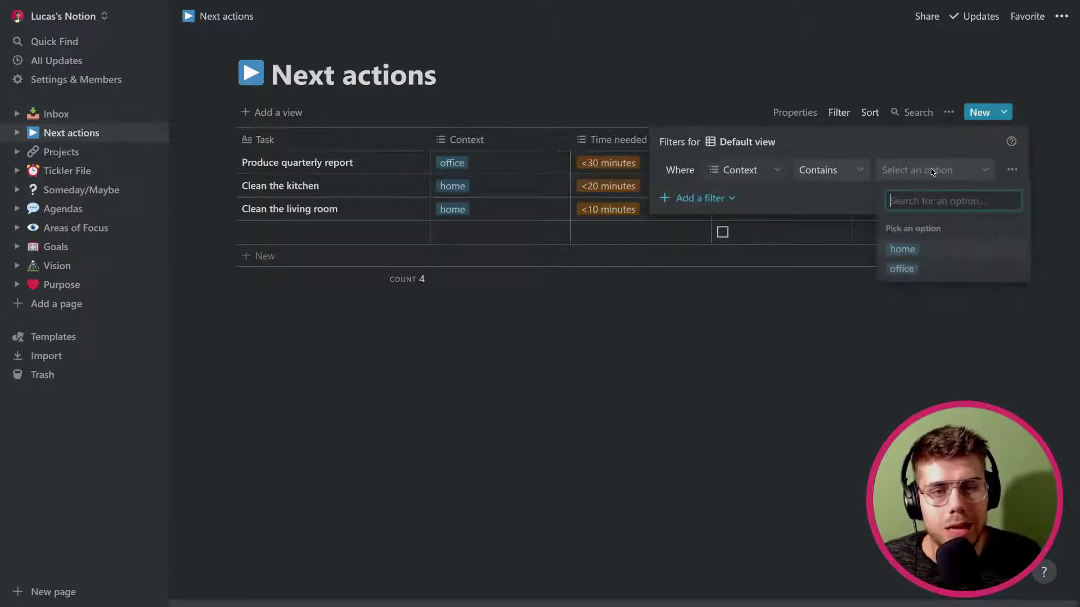
click(921, 248)
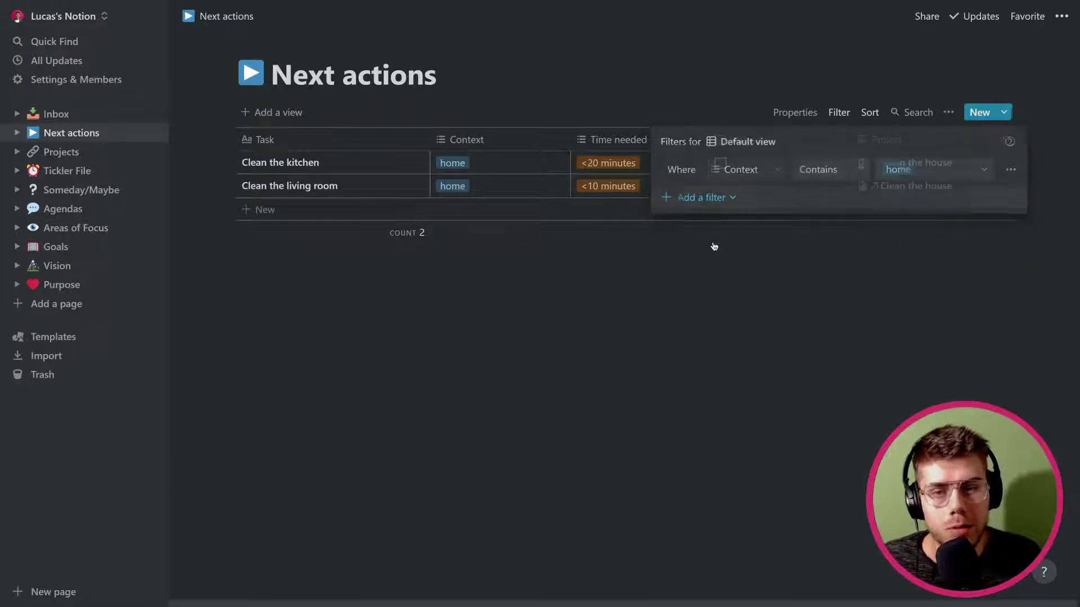
click(714, 245)
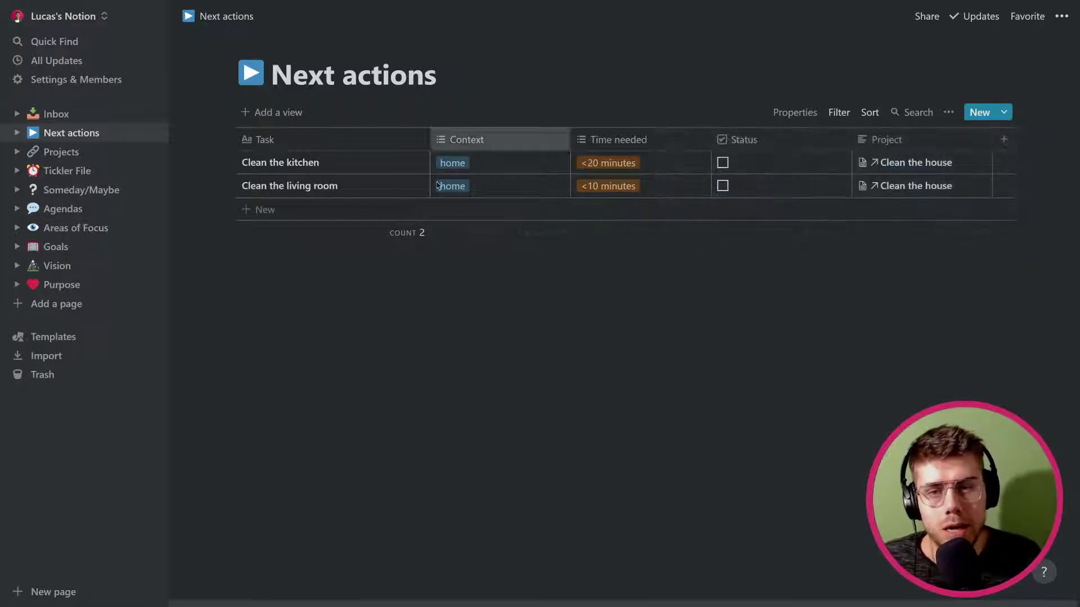
Step: Mark 'Clean the kitchen' as done, leaving 'Clean the living room' unticked
click(723, 163)
click(724, 185)
click(724, 185)
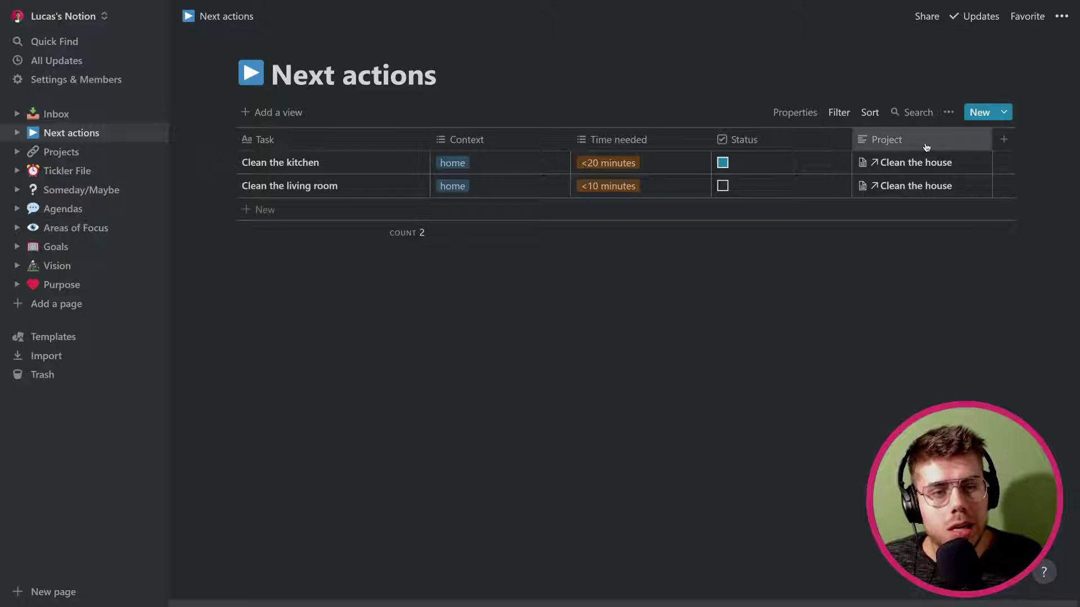
Step: Inspect the Project property, then open the linked 'Clean the house' project page
click(925, 142)
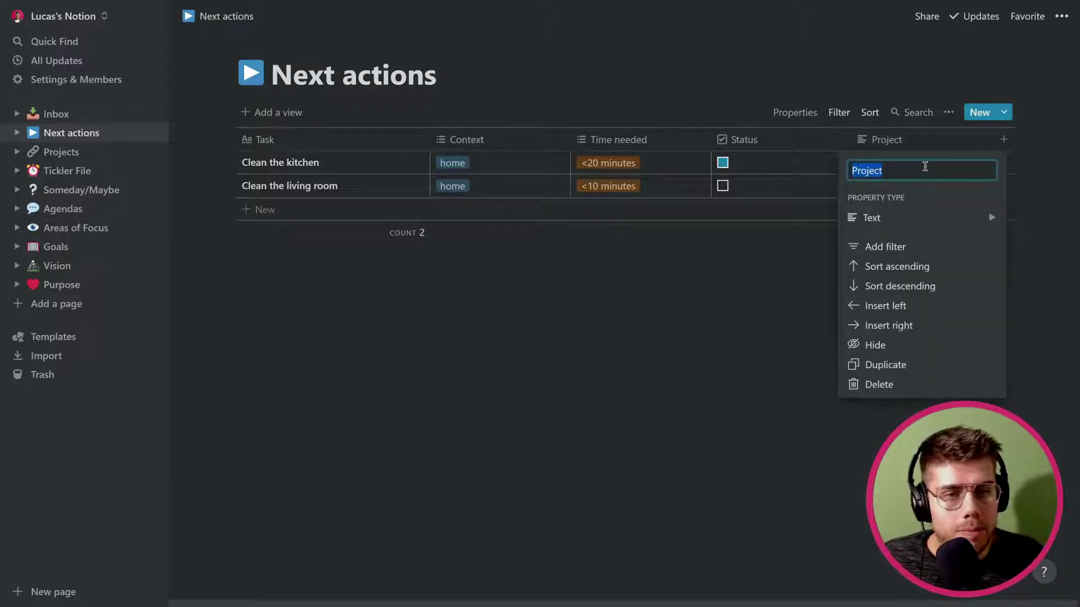
click(925, 144)
click(954, 141)
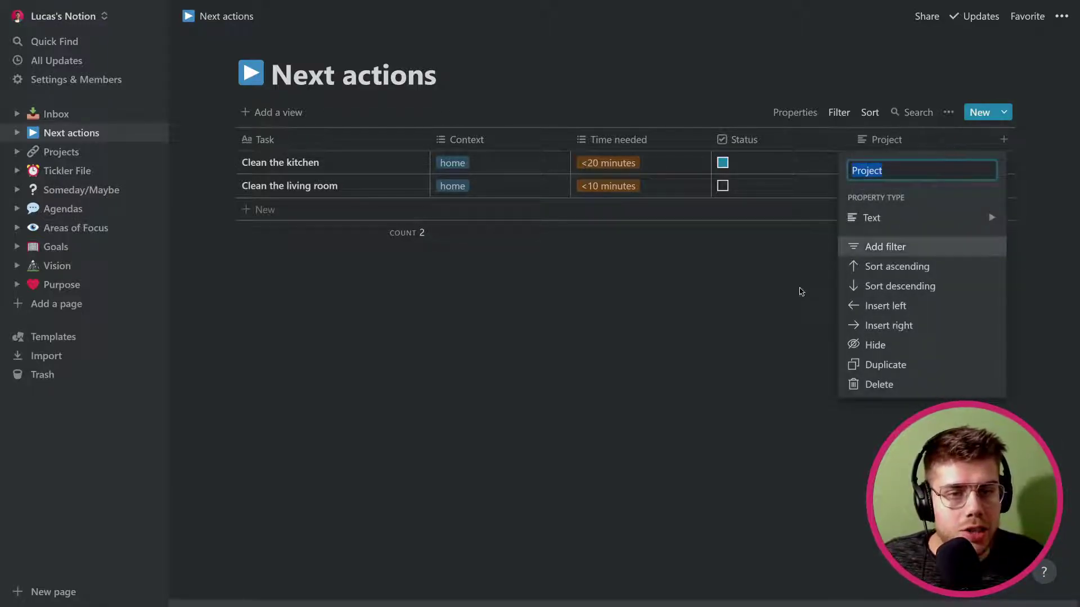
click(918, 149)
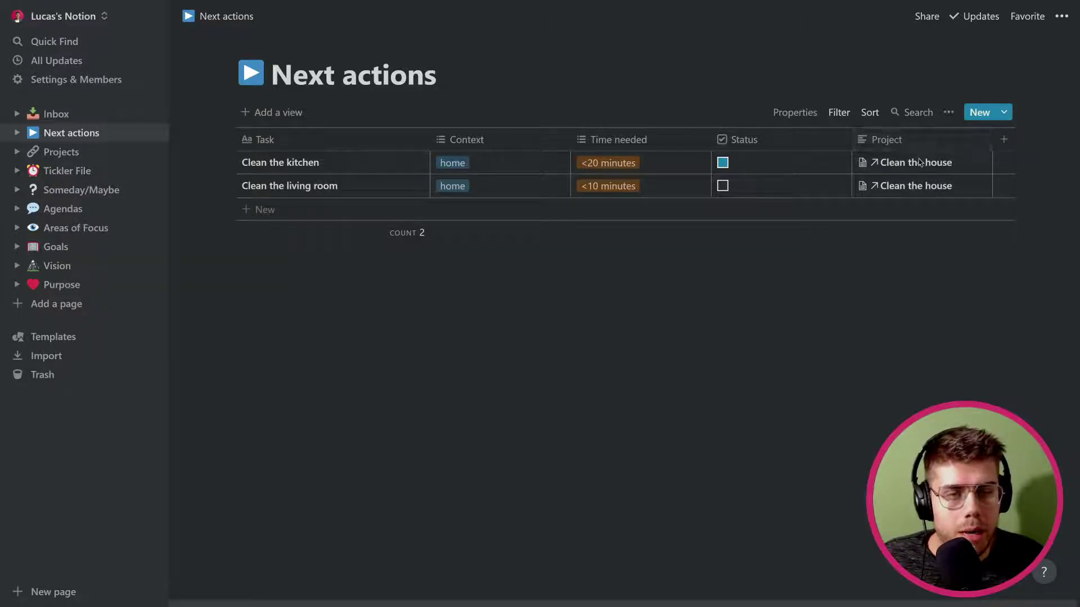
click(921, 163)
click(916, 162)
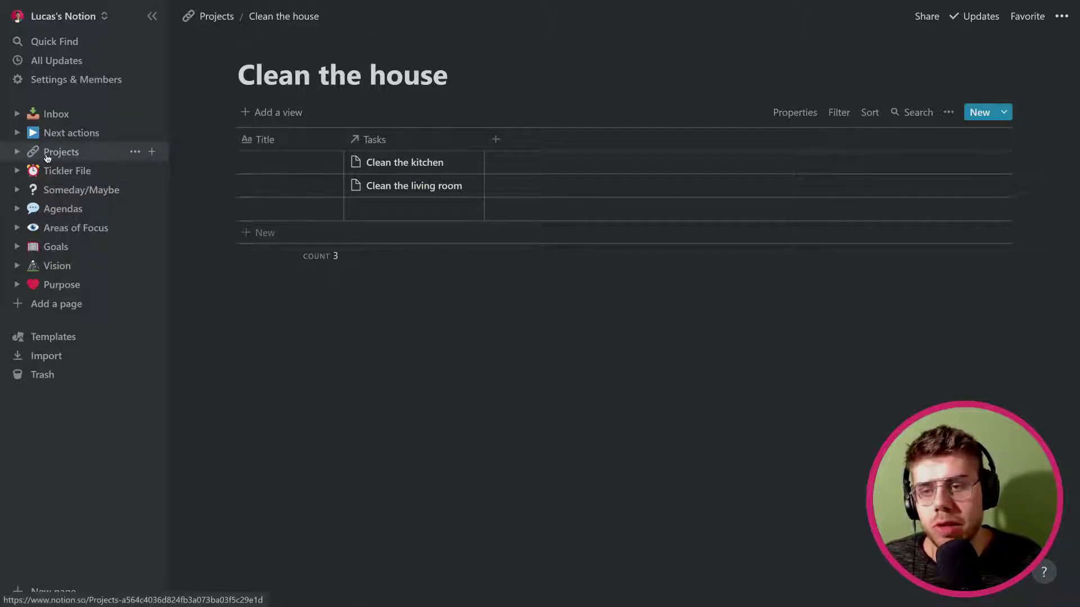
Step: Expand Projects in the sidebar and inspect the Tasks relation column's settings
click(18, 153)
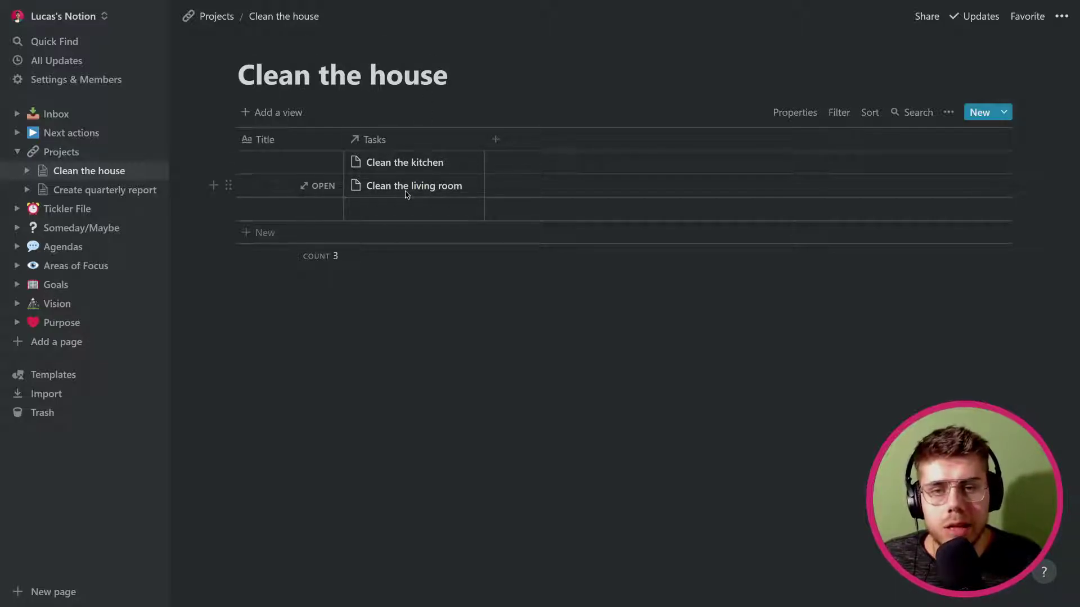
click(419, 144)
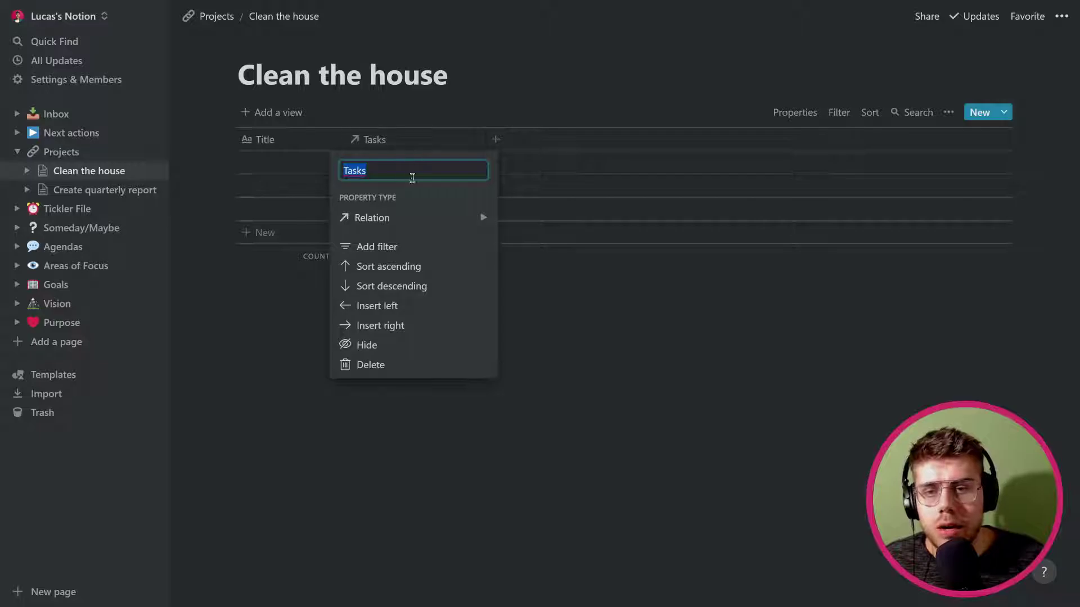
mouse_move(410, 226)
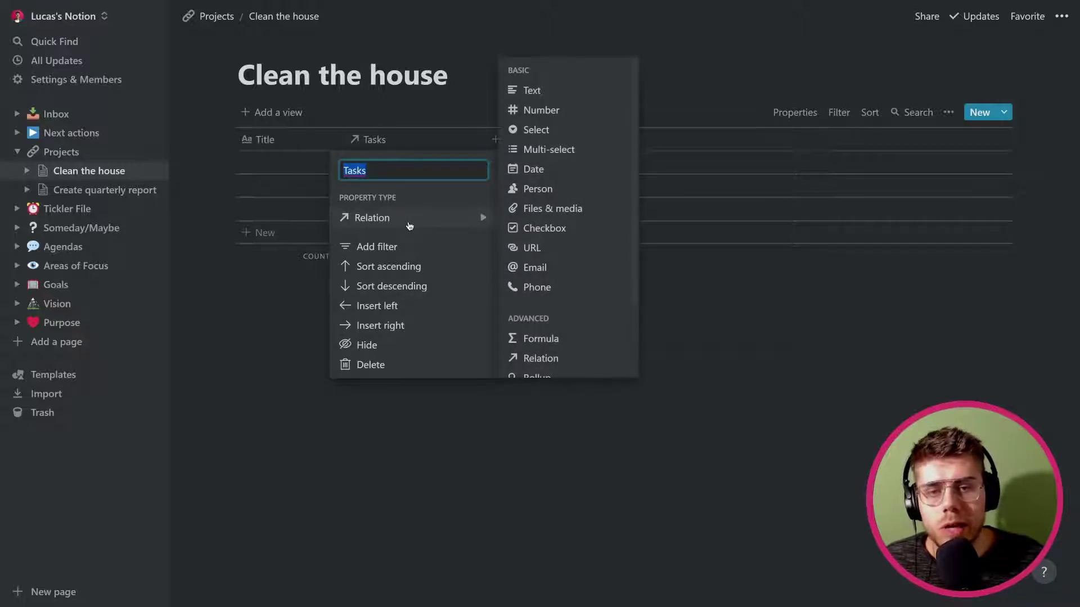
click(776, 250)
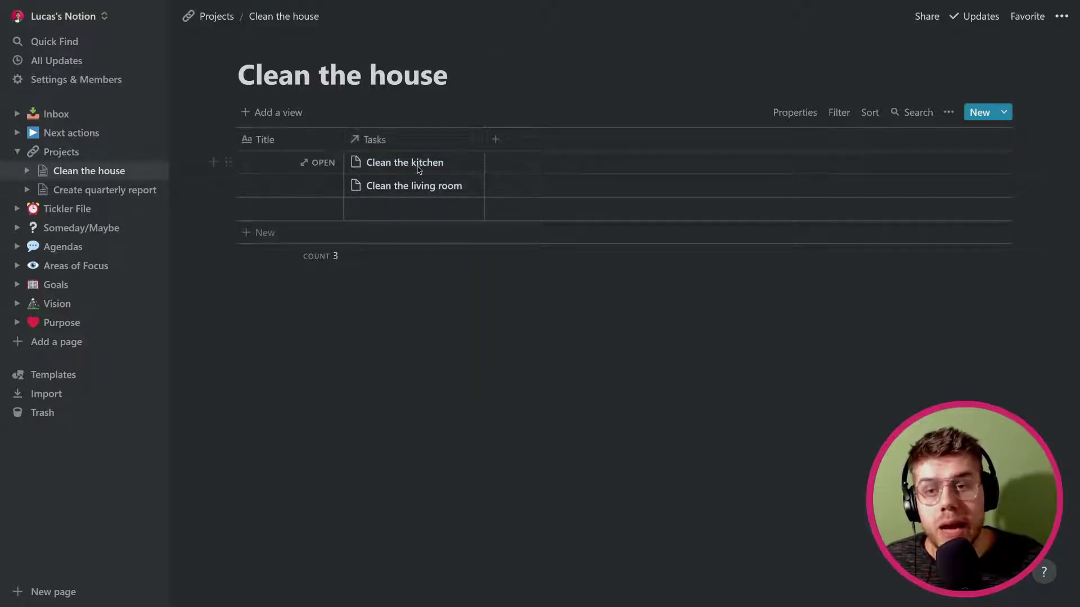
Step: Revisit Clean the house, check its empty Tasks picker, then open Create quarterly report
click(77, 139)
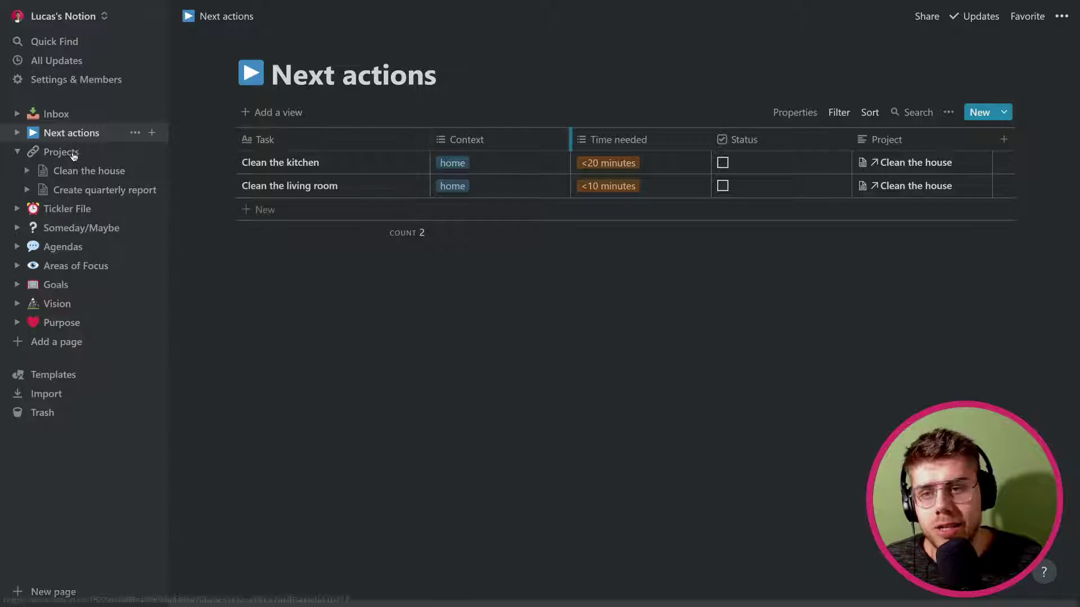
click(89, 172)
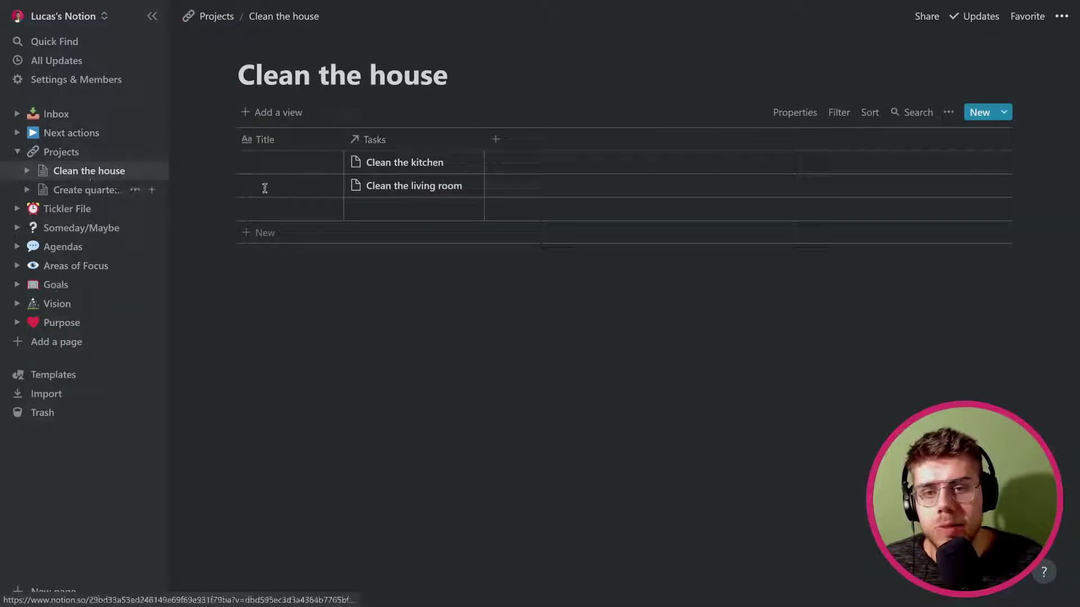
click(403, 211)
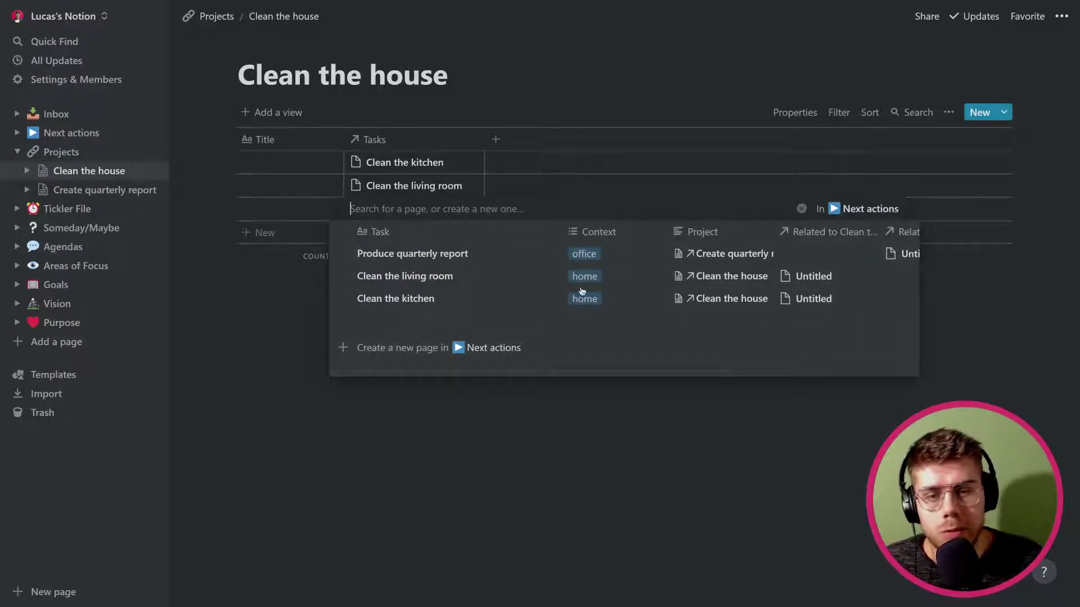
click(404, 471)
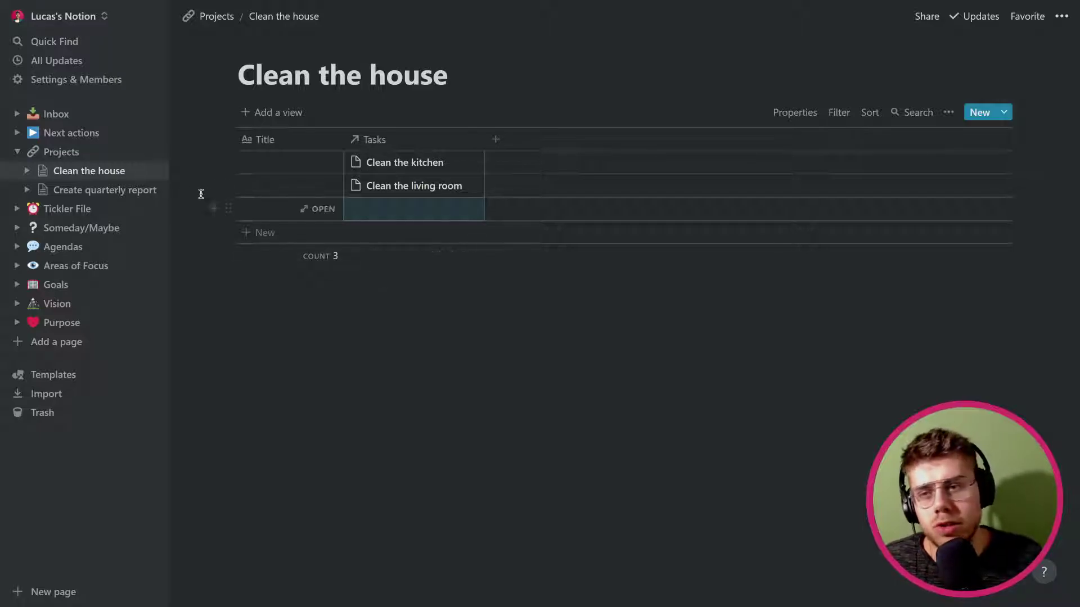
click(83, 191)
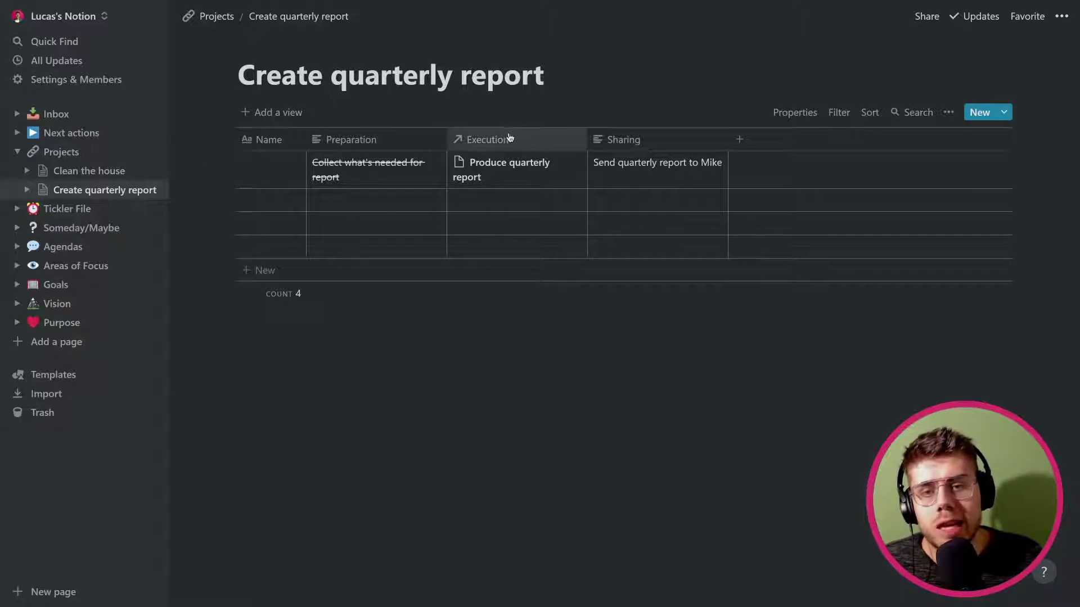
Step: Strike through the Preparation step text
click(313, 163)
key(ctrl+a)
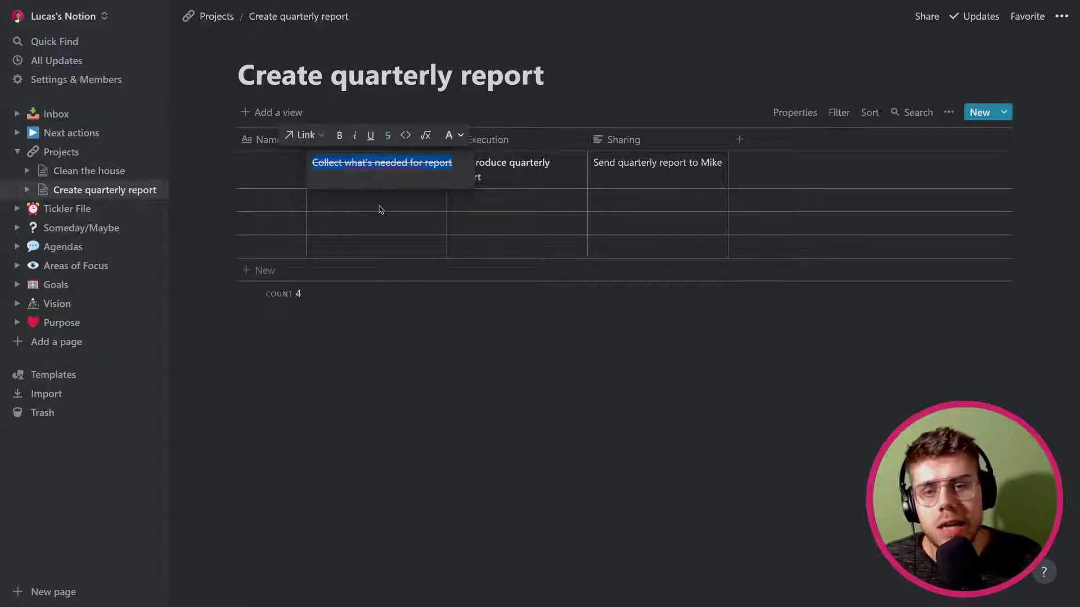
key(Escape)
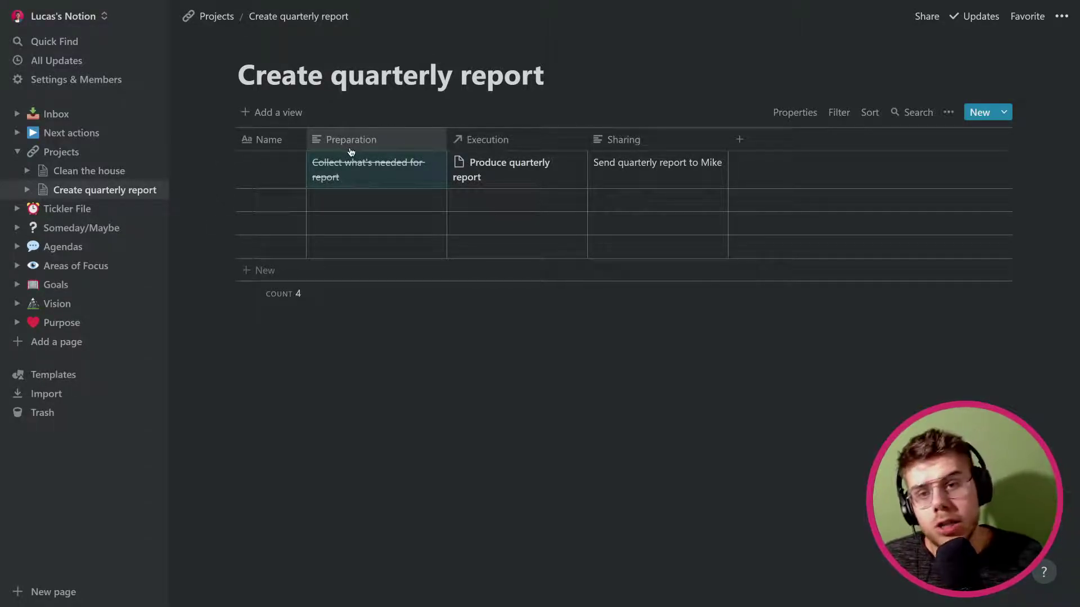
Step: Inspect the Execution relation, keeping 'Produce quarterly report' linked
click(496, 145)
key(Escape)
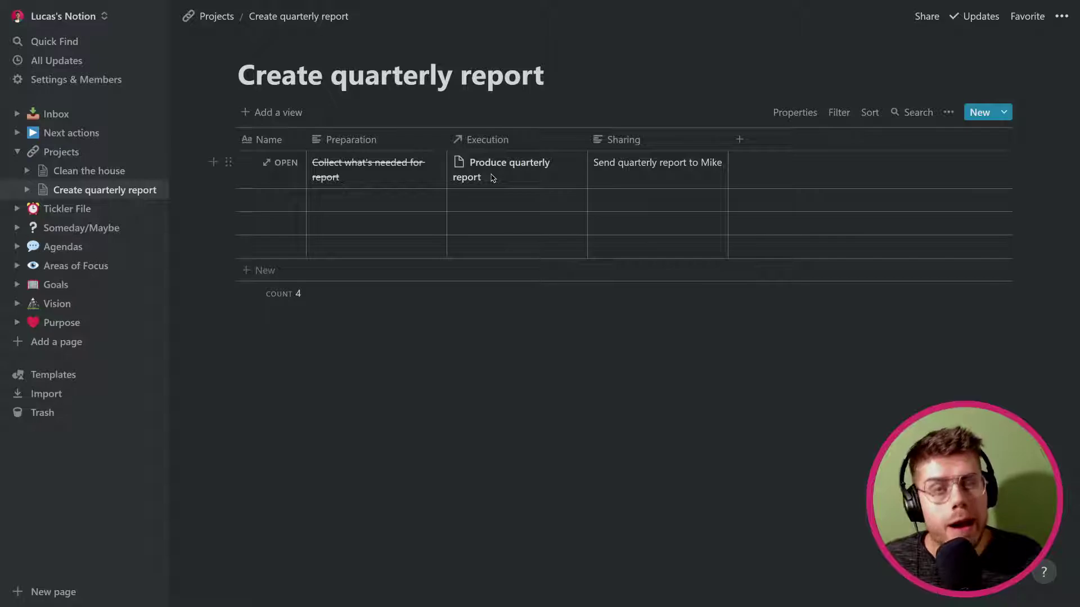
click(490, 163)
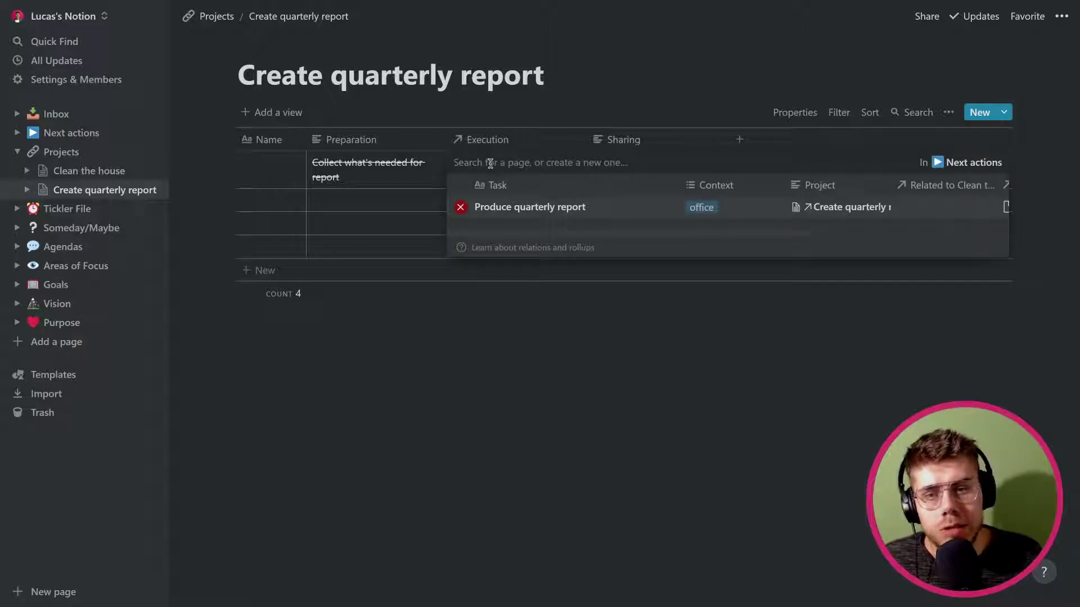
key(Escape)
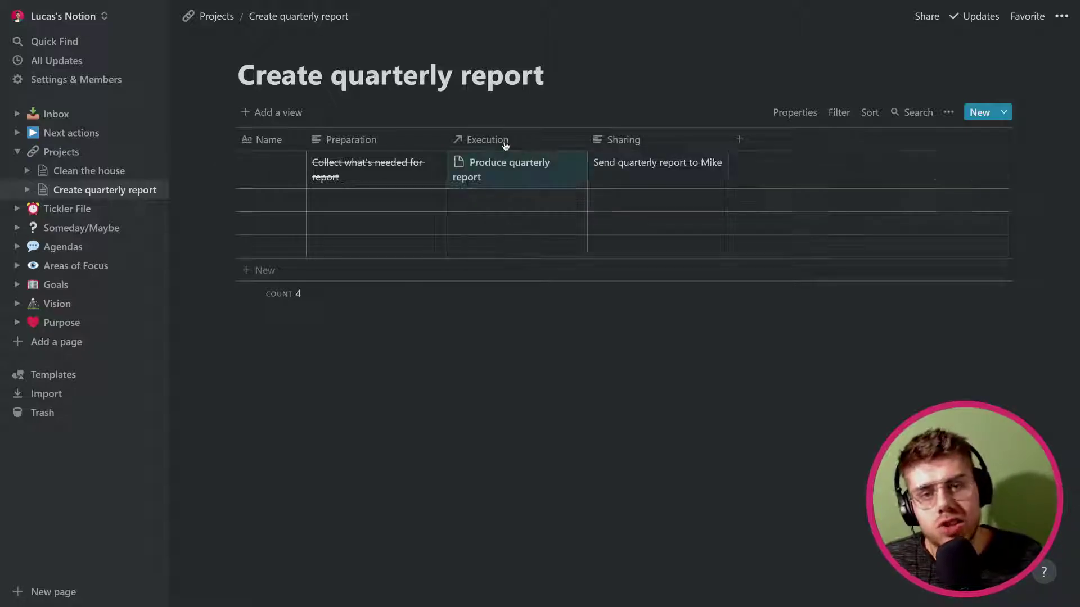
Step: Look at the Sharing step, then return to the Next actions table
click(634, 162)
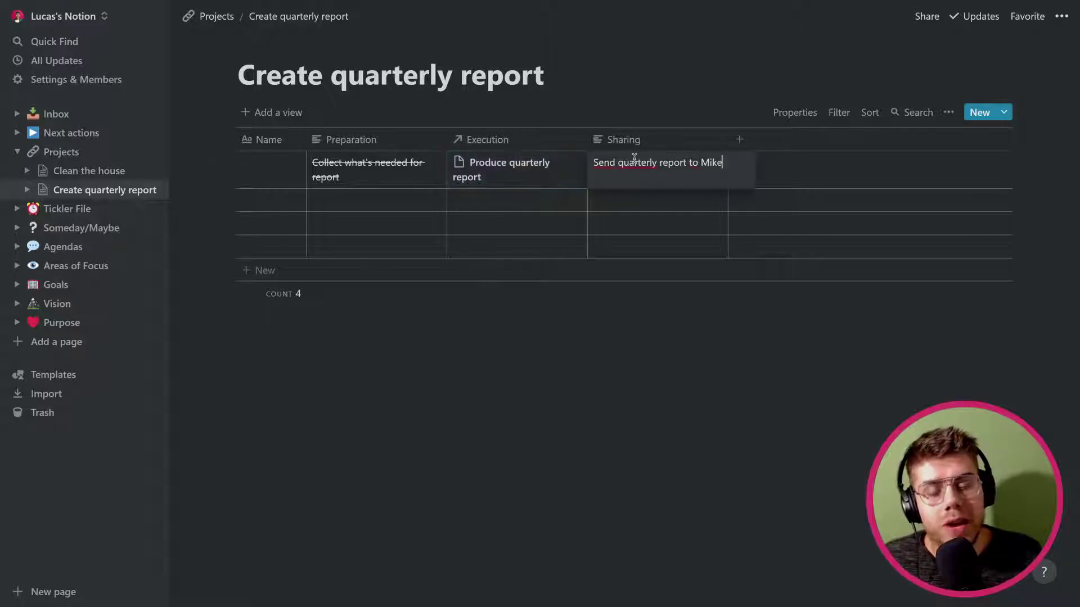
key(Escape)
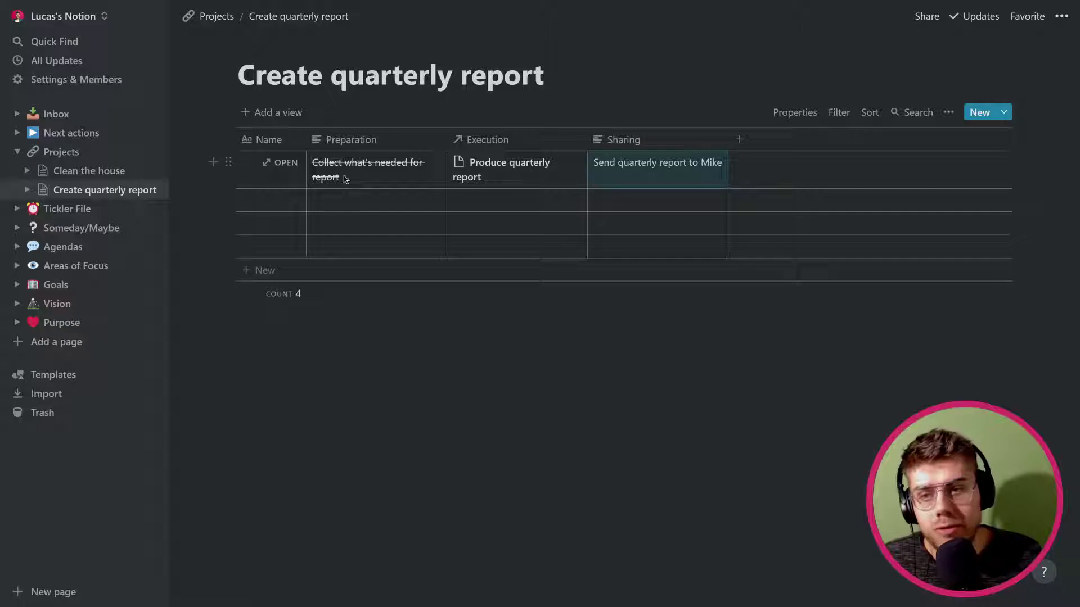
click(51, 133)
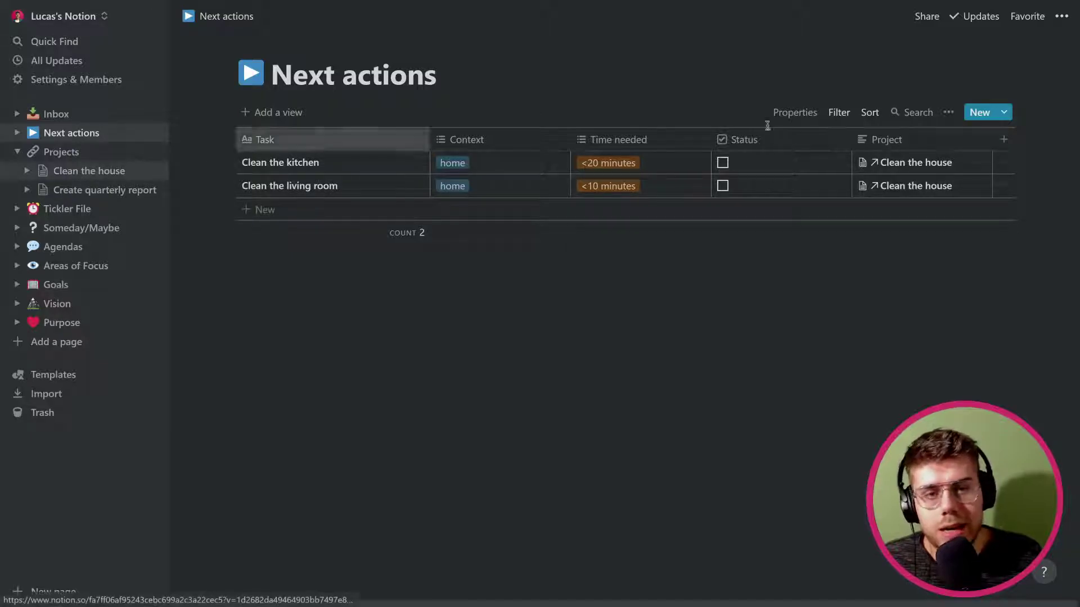
Step: Delete the 'Context contains home' filter rule and tick 'Produce quarterly report' as done
click(949, 117)
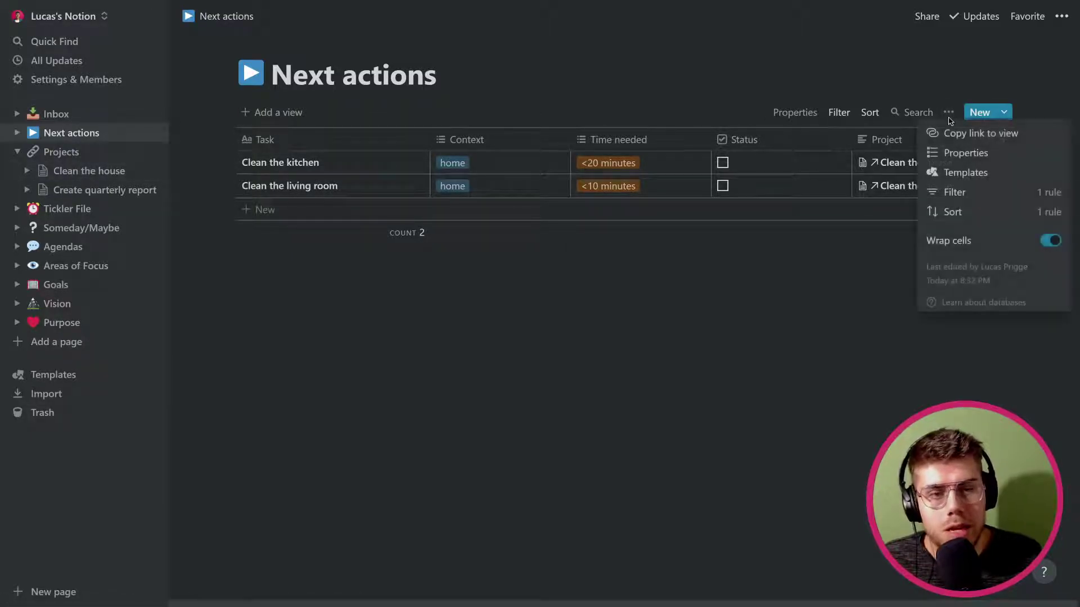
click(954, 192)
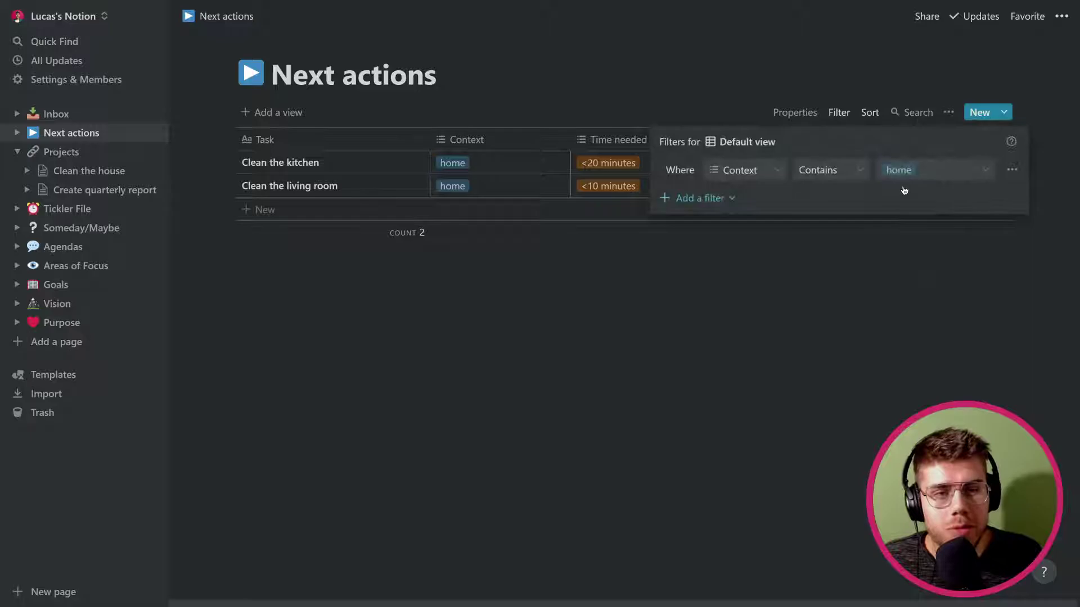
click(962, 169)
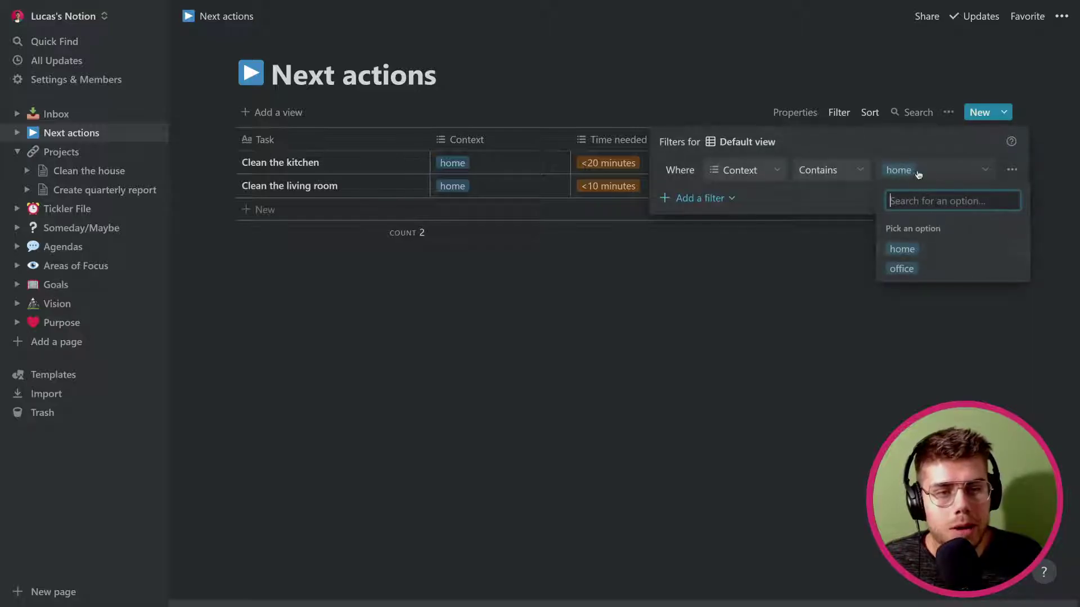
click(918, 175)
click(1012, 169)
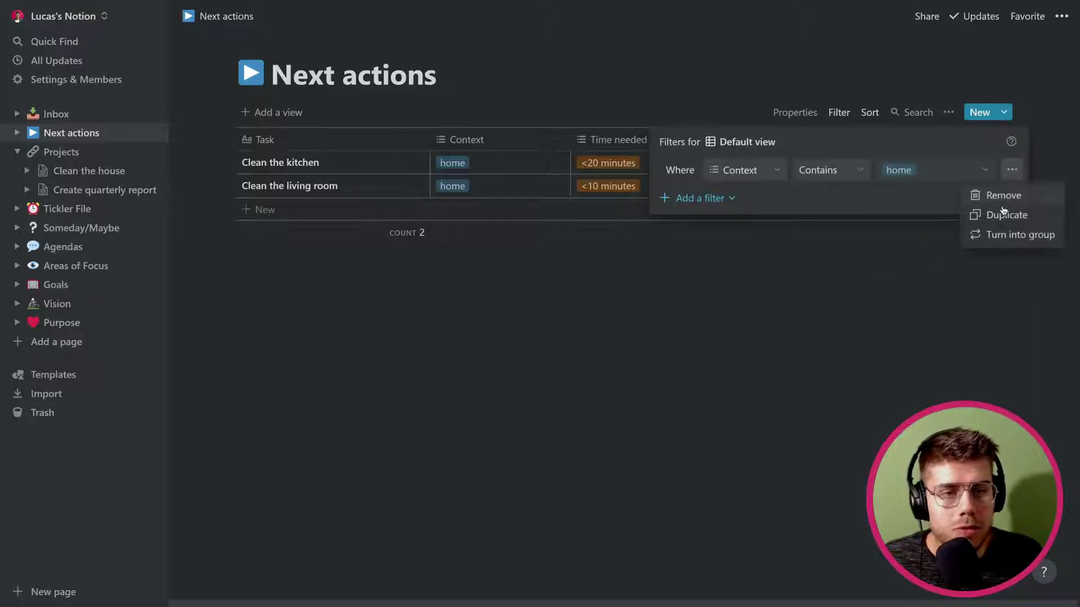
click(1001, 195)
click(748, 305)
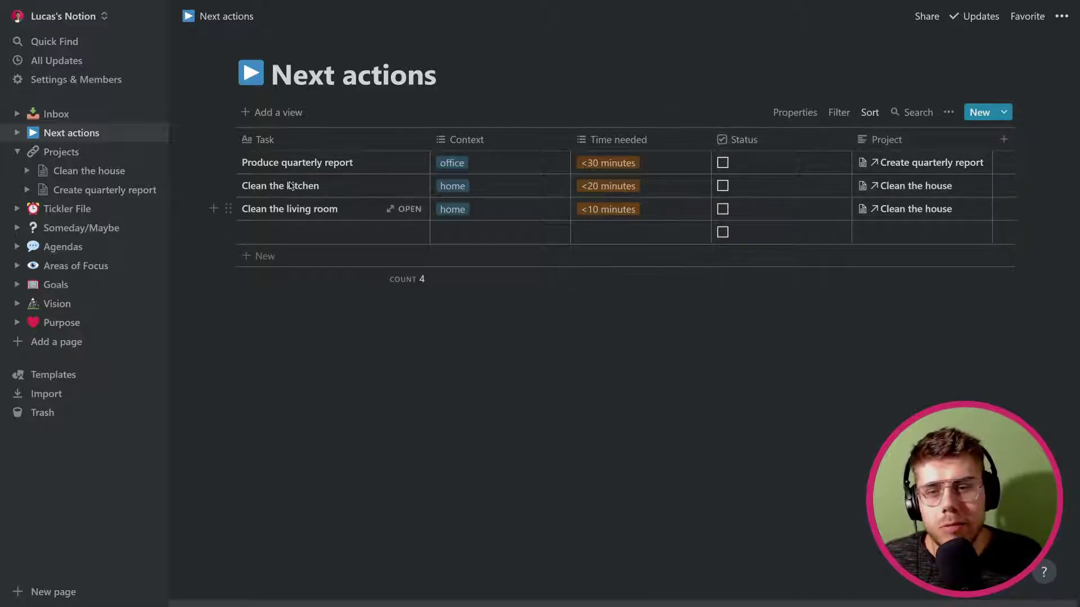
click(723, 165)
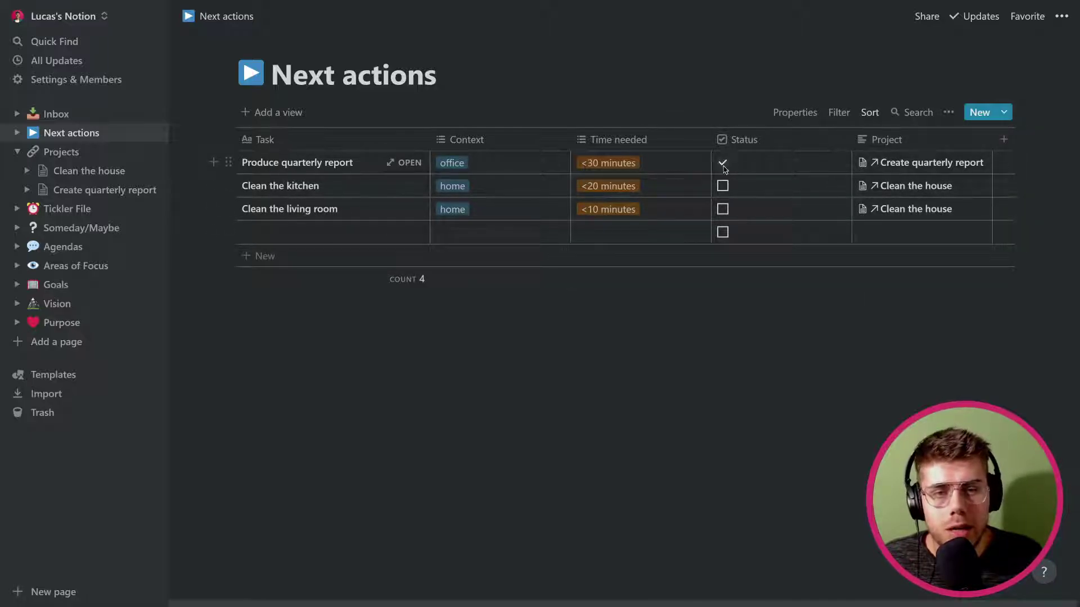
Step: On Create quarterly report, change the Execution property from Relation to Text
click(83, 191)
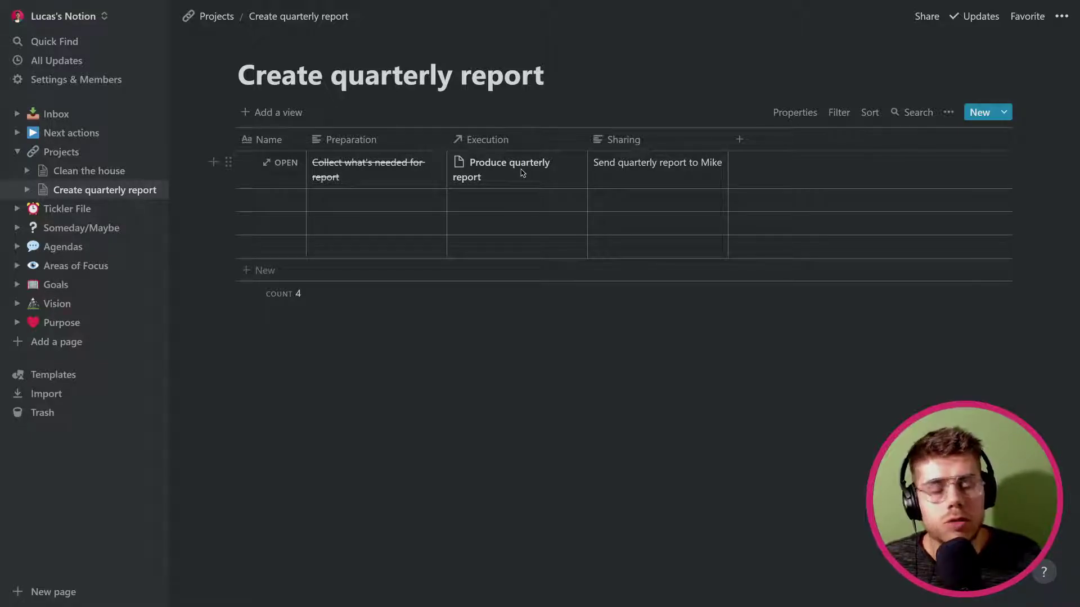
click(522, 173)
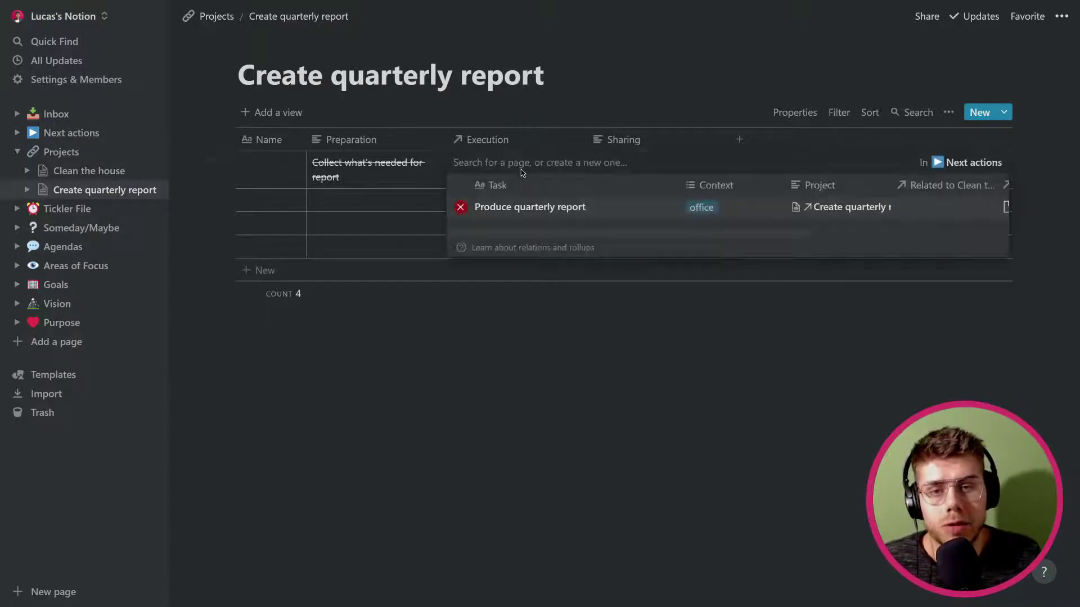
click(518, 140)
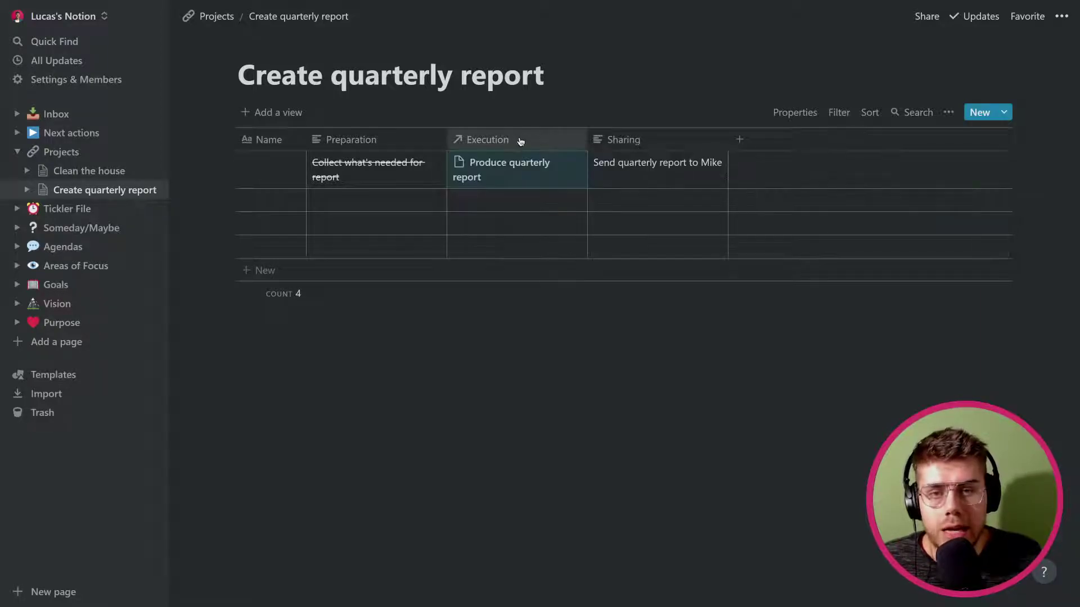
click(521, 141)
mouse_move(520, 219)
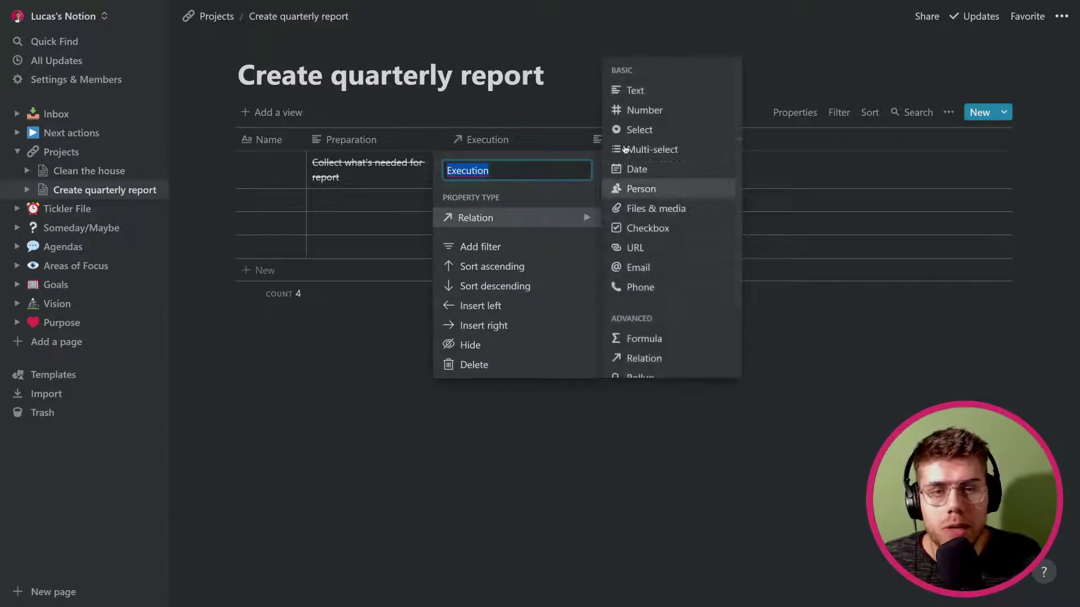
click(627, 92)
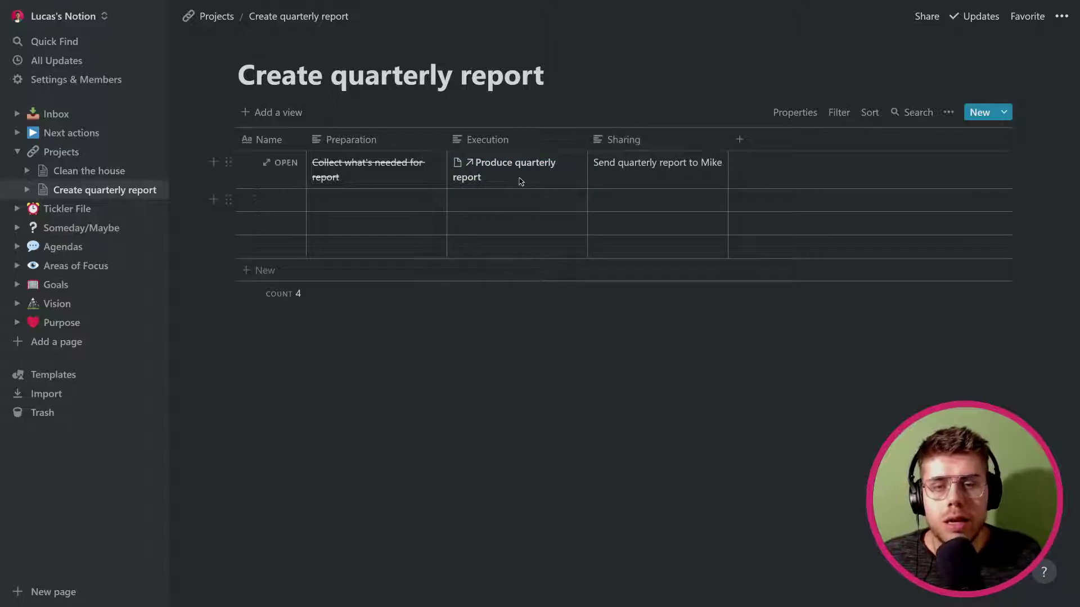
Step: Briefly open the linked Produce quarterly report page, then return to the project
click(520, 181)
click(506, 164)
click(523, 163)
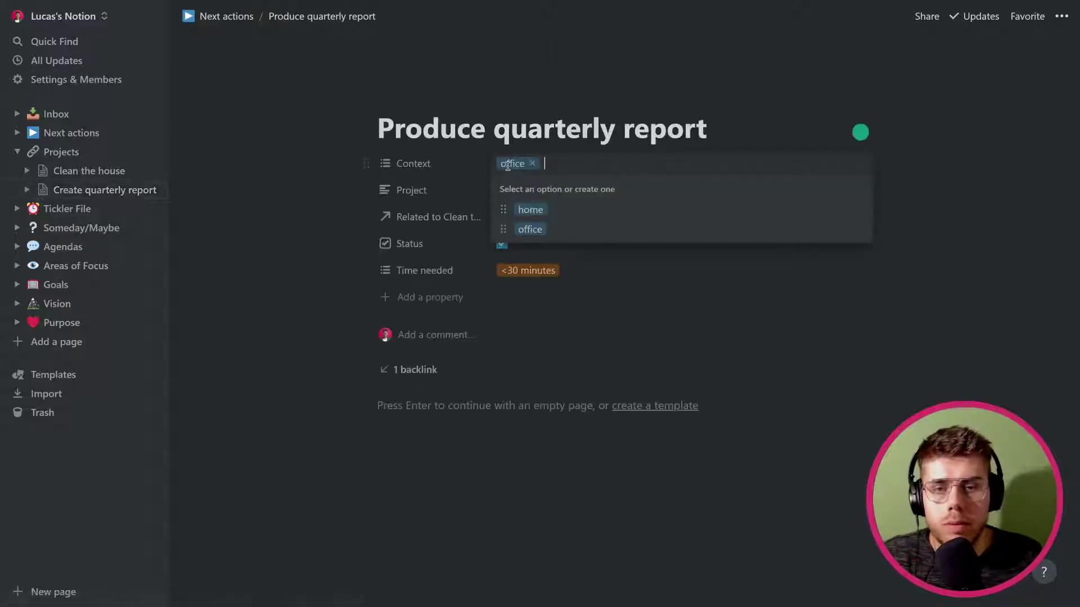
click(339, 161)
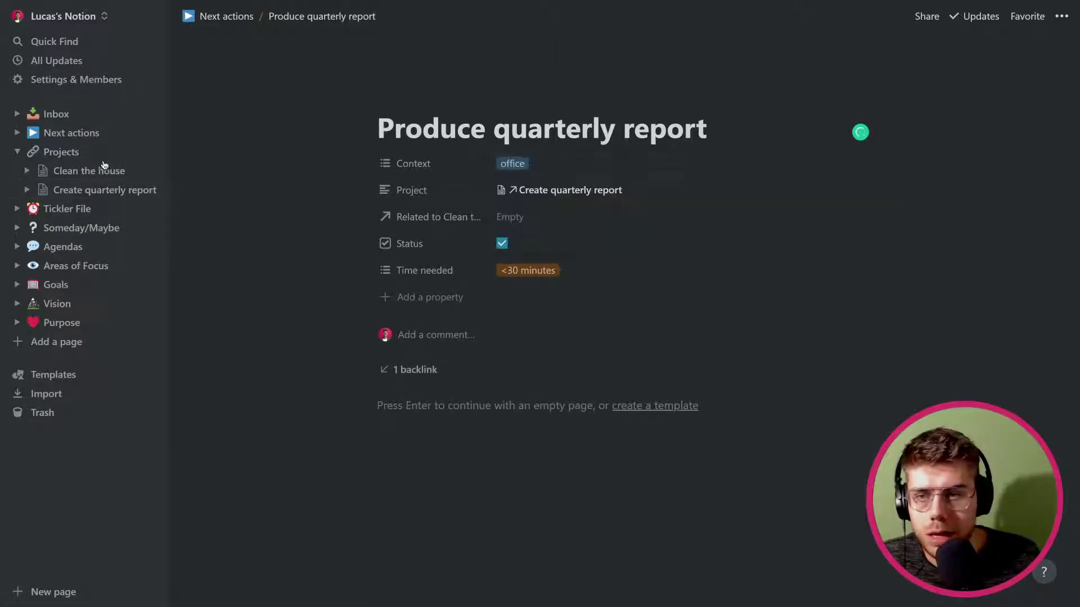
click(82, 190)
click(488, 195)
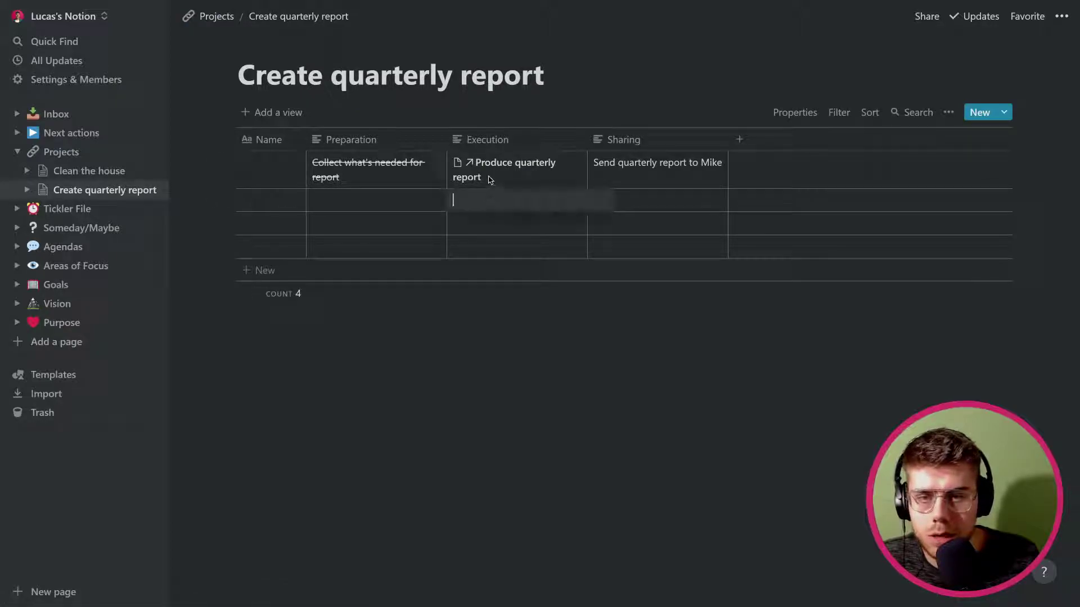
key(Escape)
Step: Replace the Execution mention with the text 'Prepare the quarterly report'
click(496, 176)
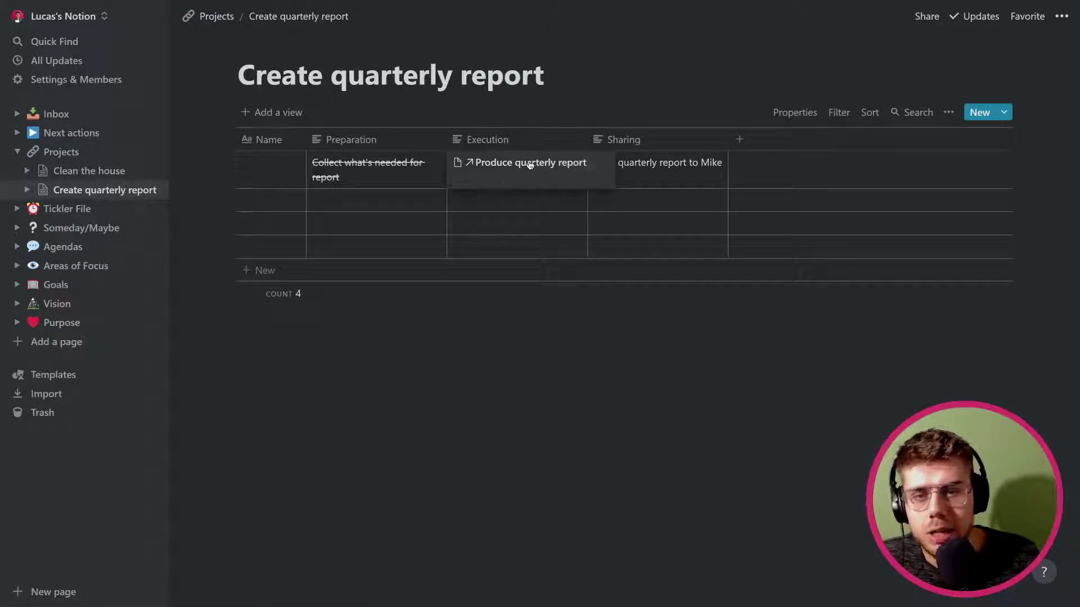
key(BackSpace)
key(Escape)
click(512, 177)
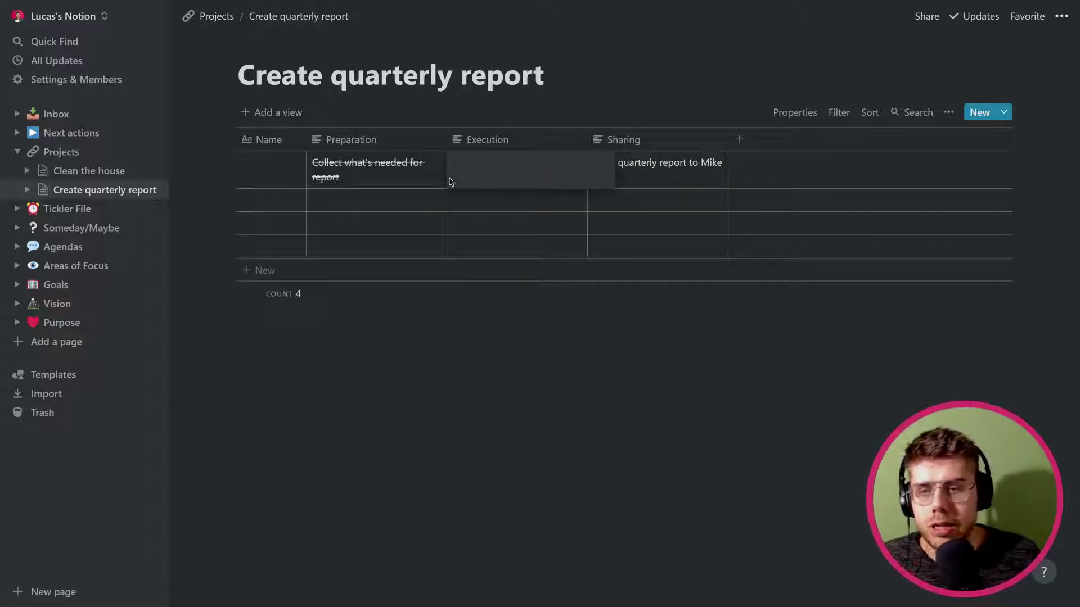
text(Prepa)
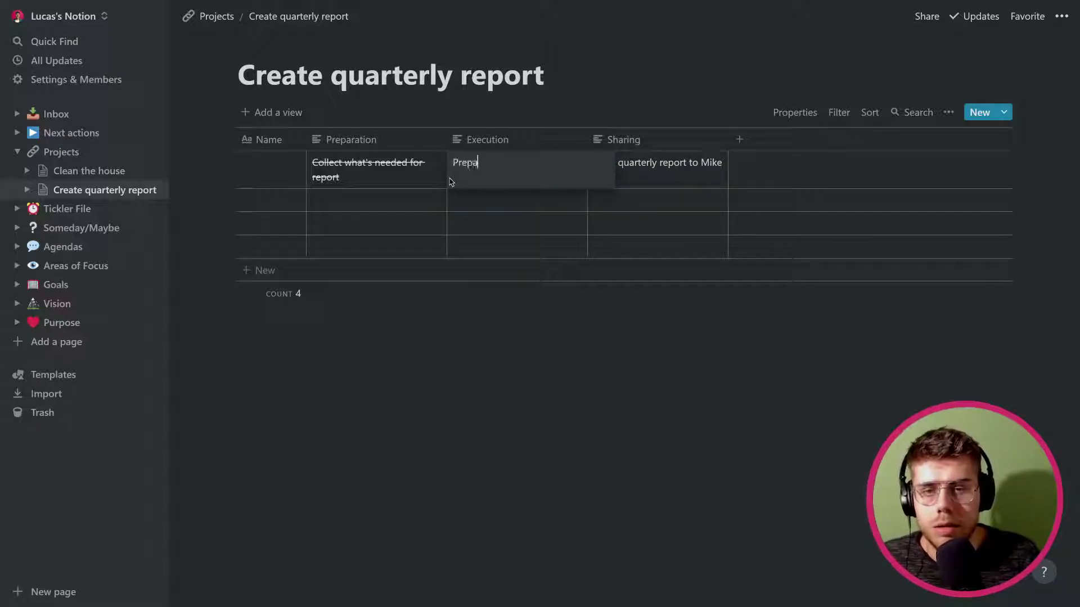
text(re the quart)
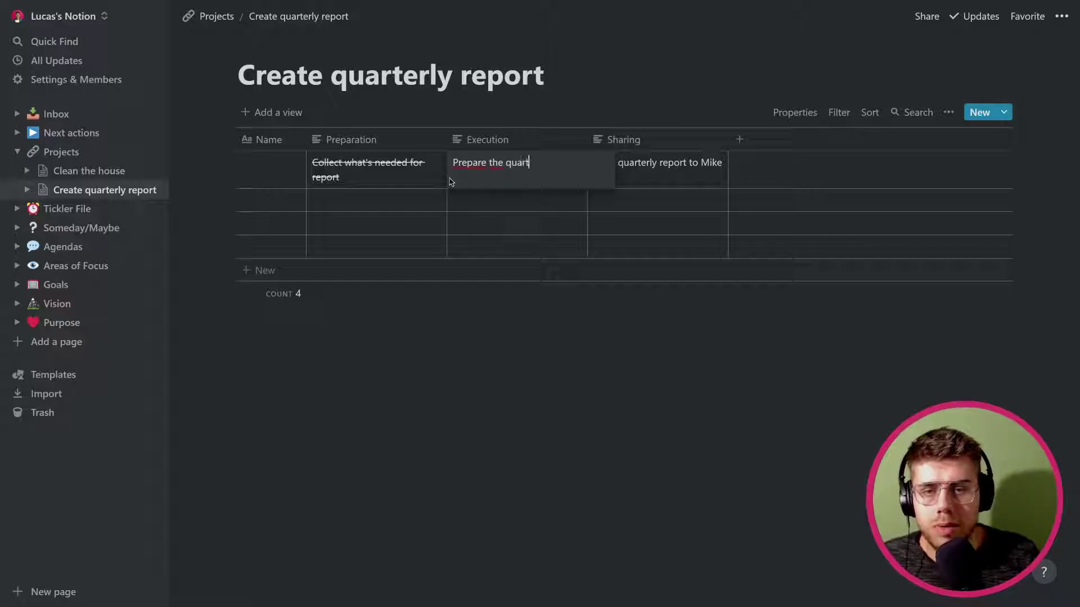
text(erly report)
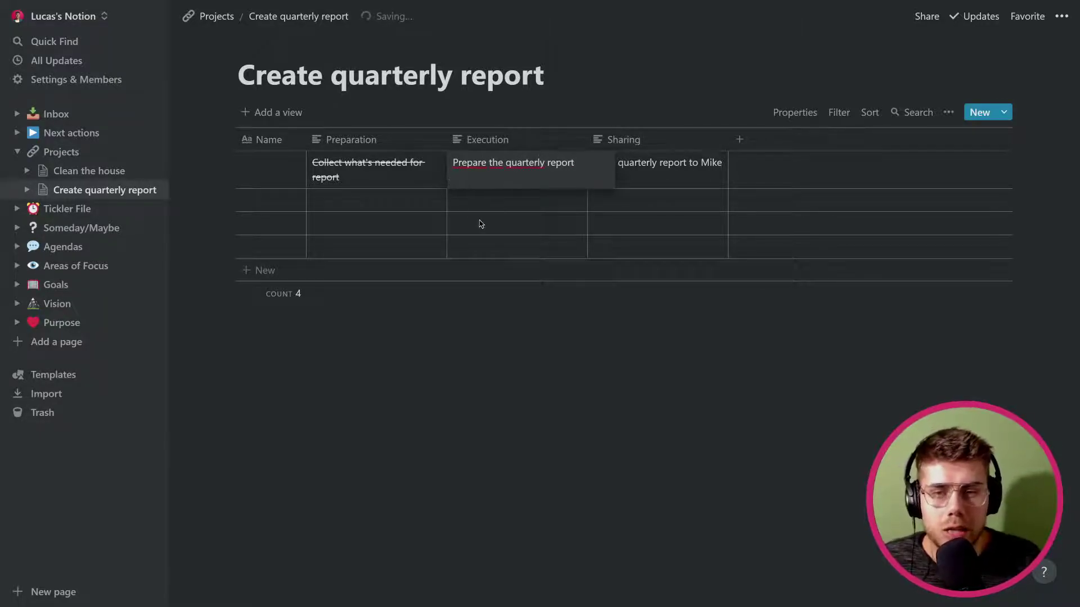
key(Escape)
Step: Strike through 'Prepare the quarterly report' and glance at the Sharing cell
click(496, 164)
triple_click(497, 165)
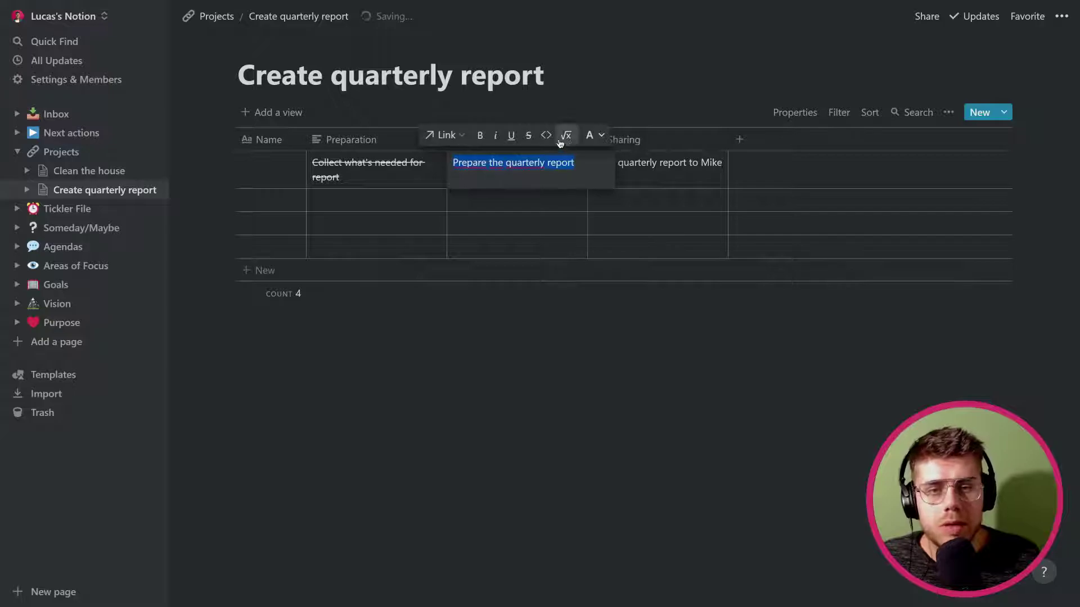
click(528, 135)
key(Escape)
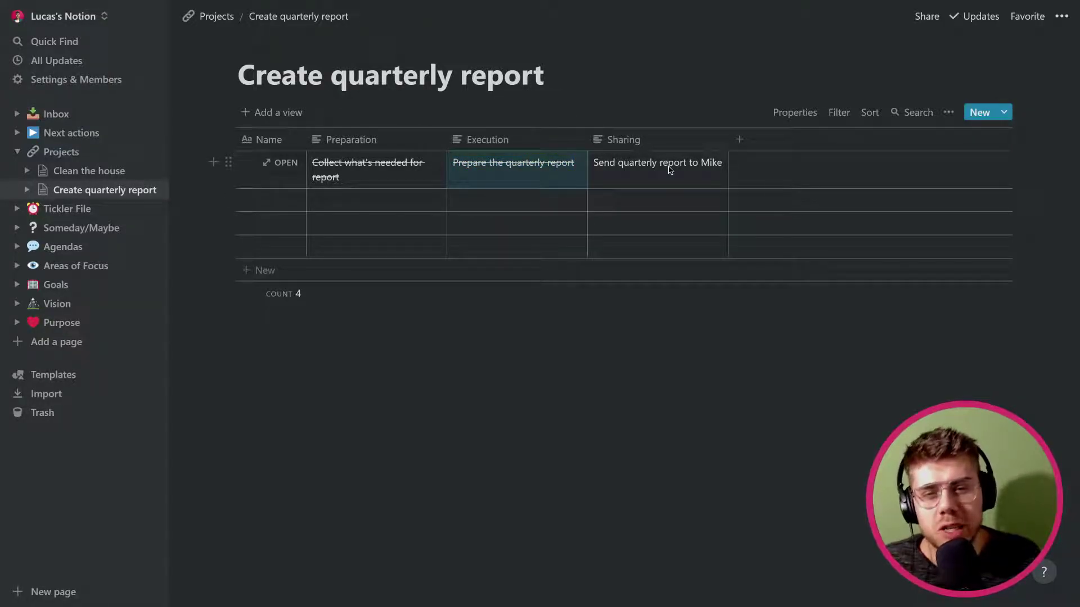
click(670, 169)
key(Escape)
Step: Convert Sharing into a relation with the Next actions database, leaving its cell unlinked
click(674, 141)
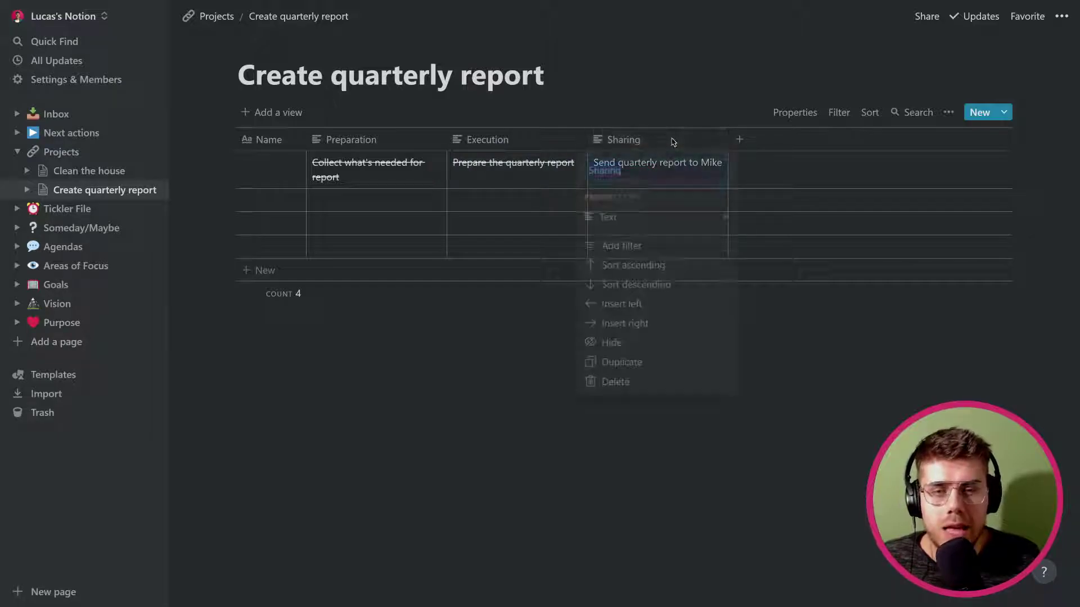
mouse_move(659, 219)
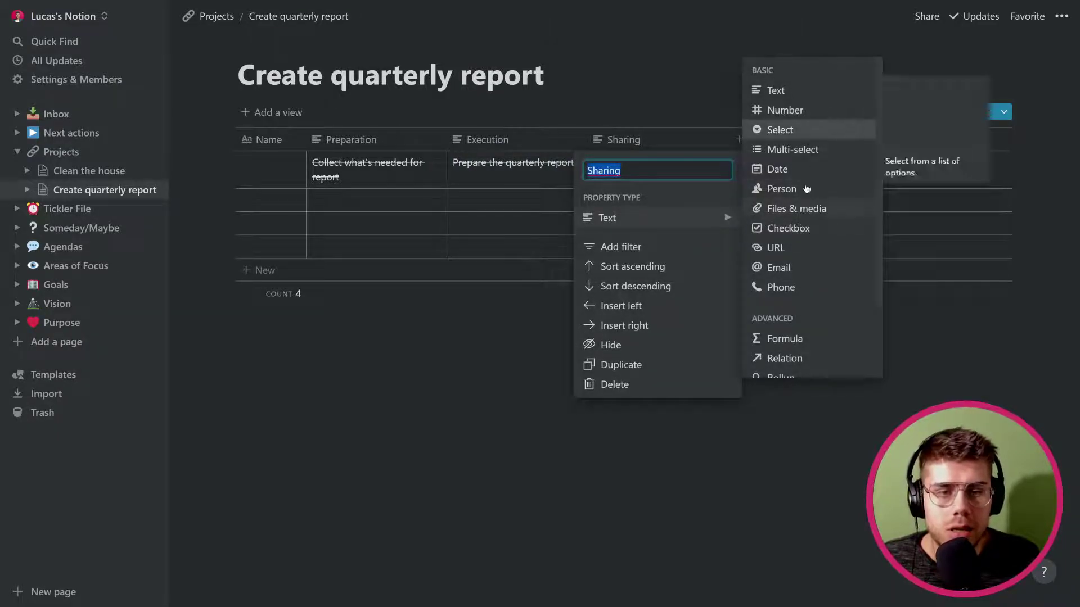
scroll(808, 314, down, 2)
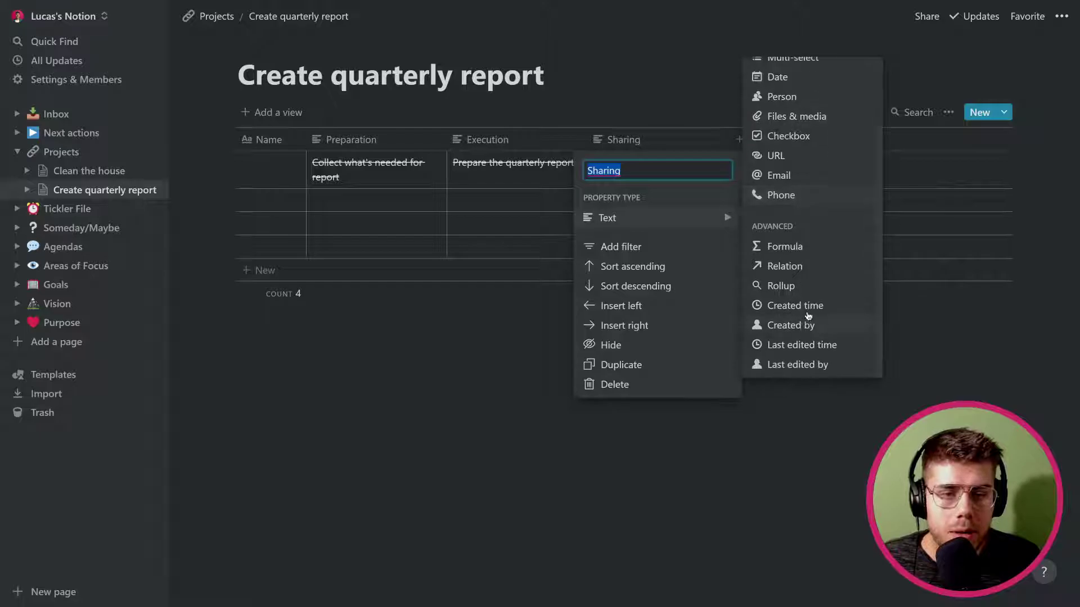
click(801, 269)
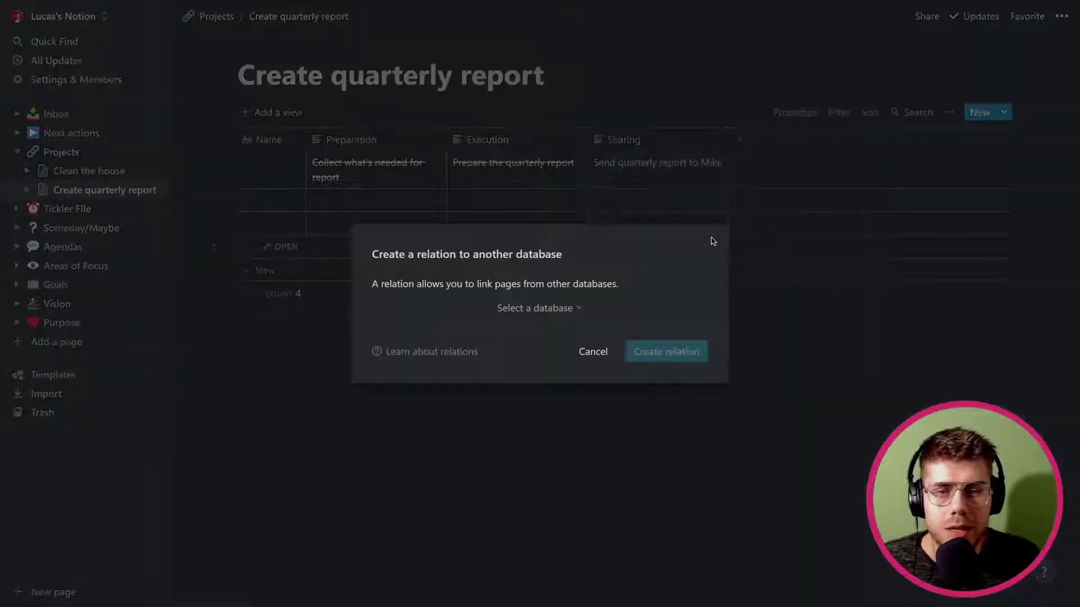
click(554, 316)
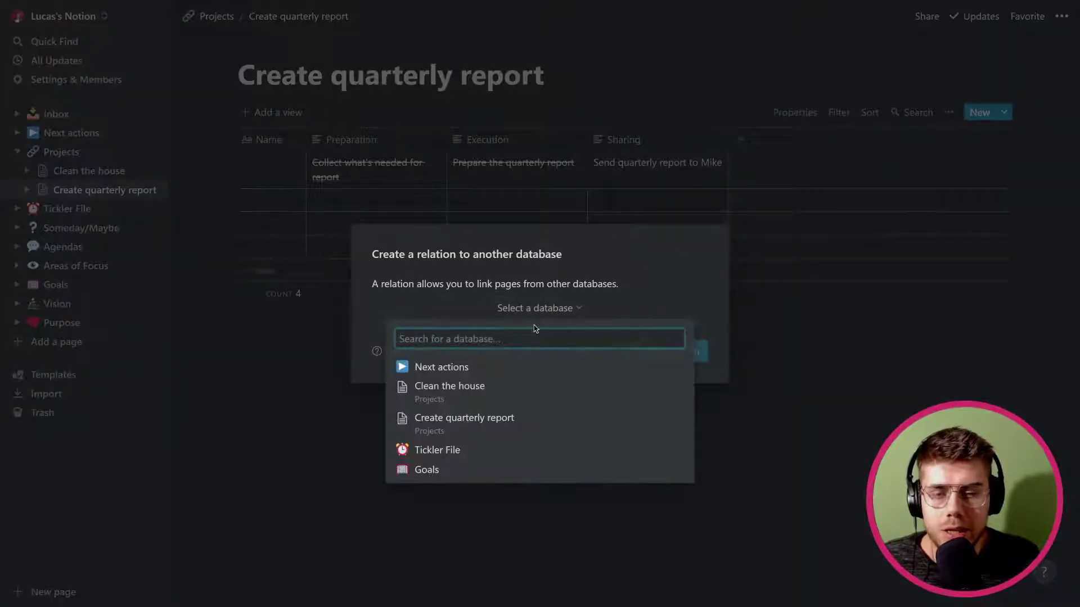
click(500, 367)
click(682, 352)
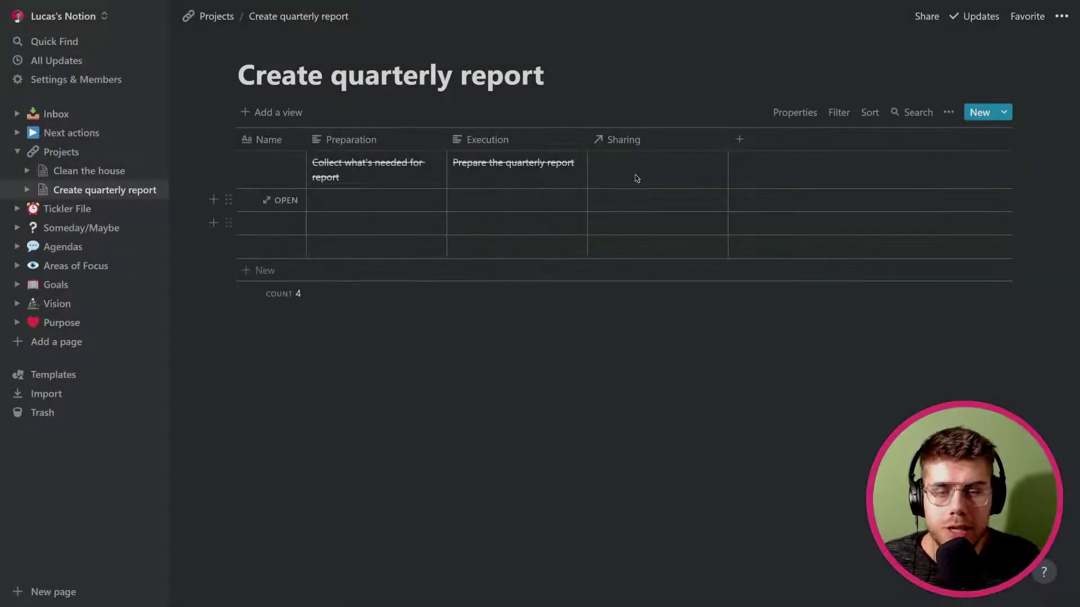
click(636, 175)
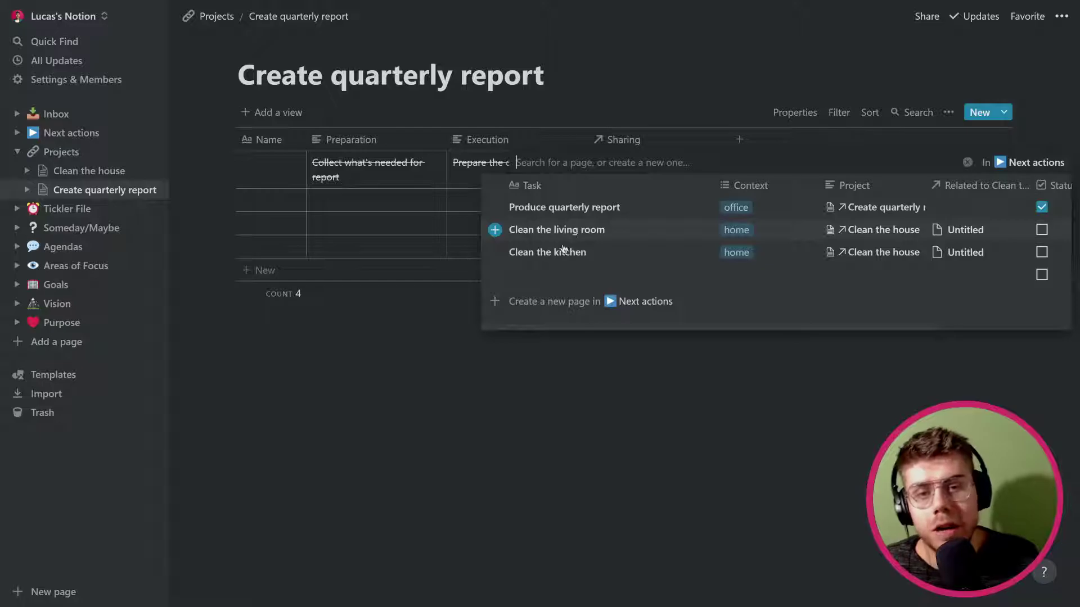
key(Escape)
Step: Open the Next actions table and leave the empty fourth task row blank
click(73, 132)
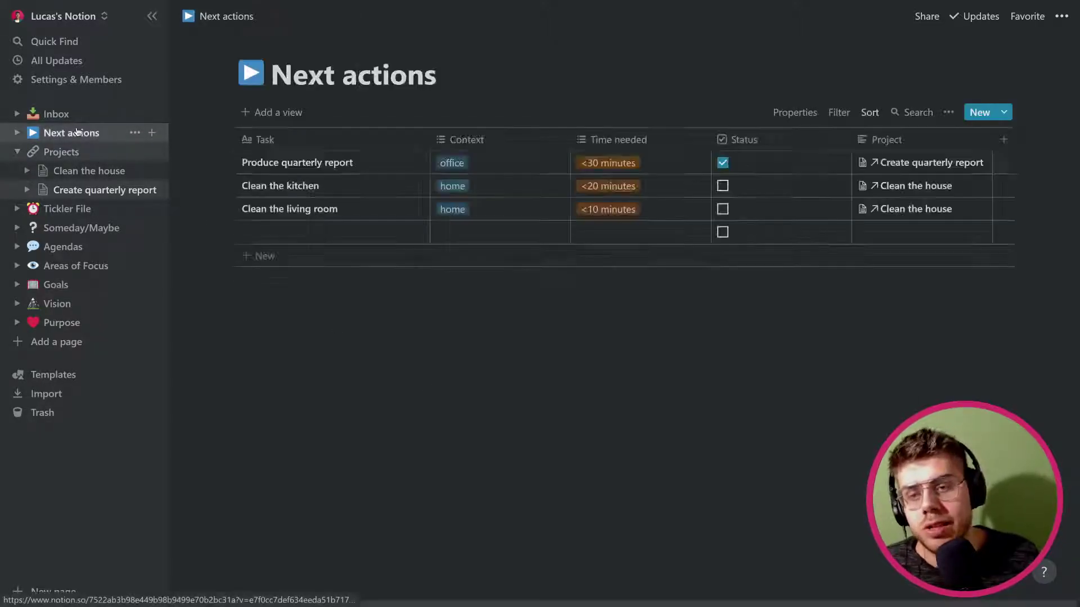
click(337, 233)
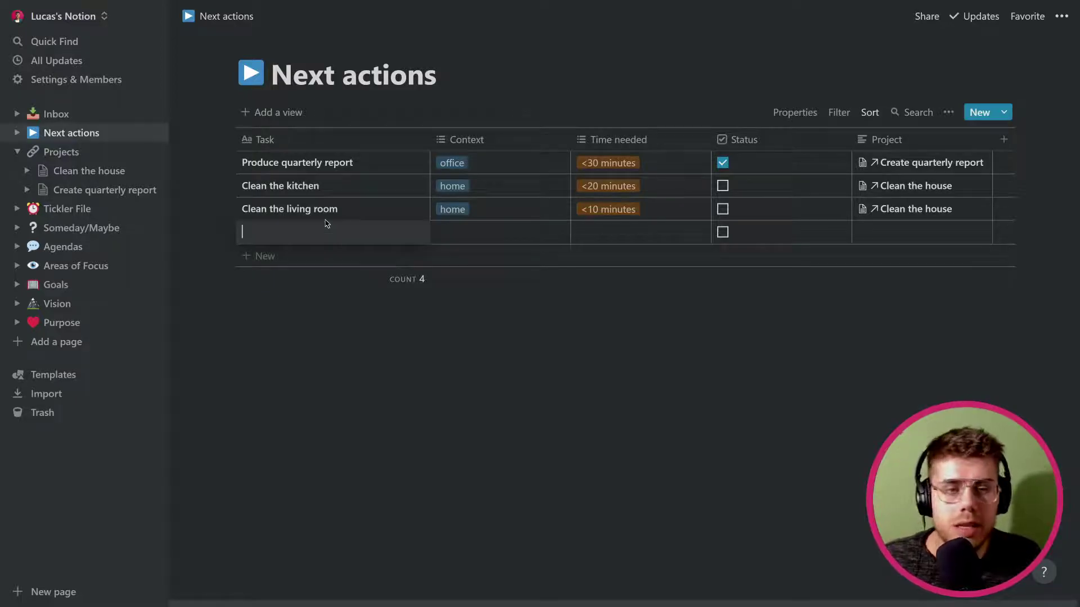
key(Escape)
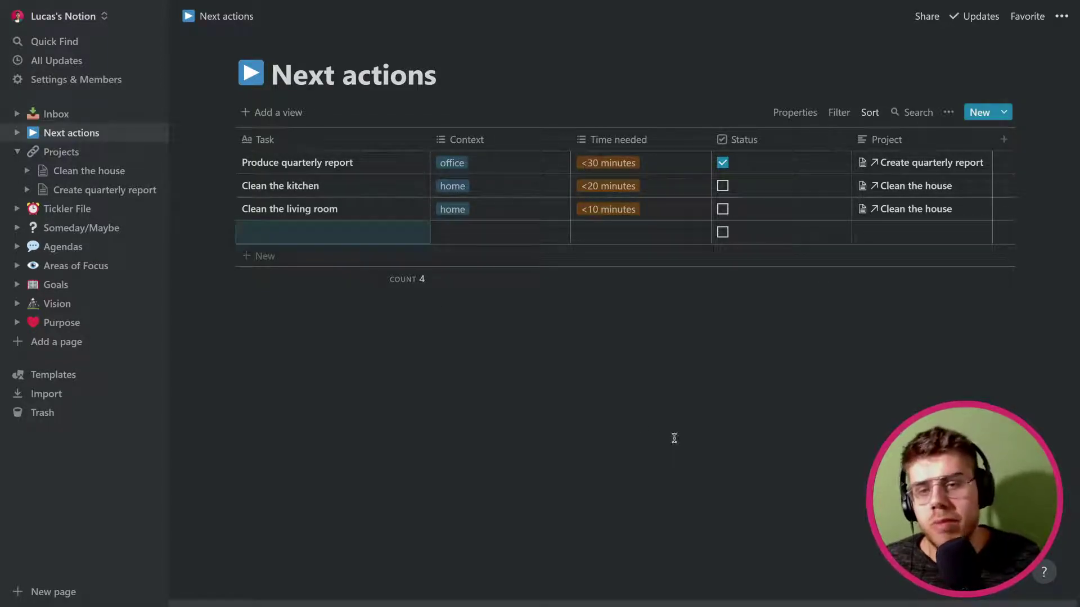
click(634, 83)
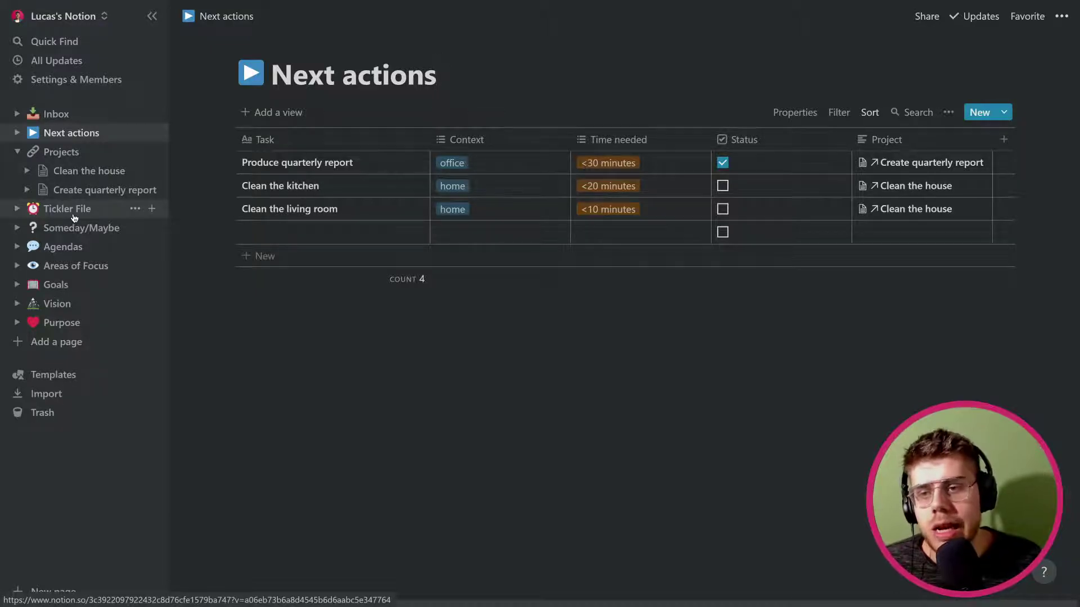
Step: In the Tickler File, set the newspaper renewal reminder to Apr 12, 2021
click(74, 216)
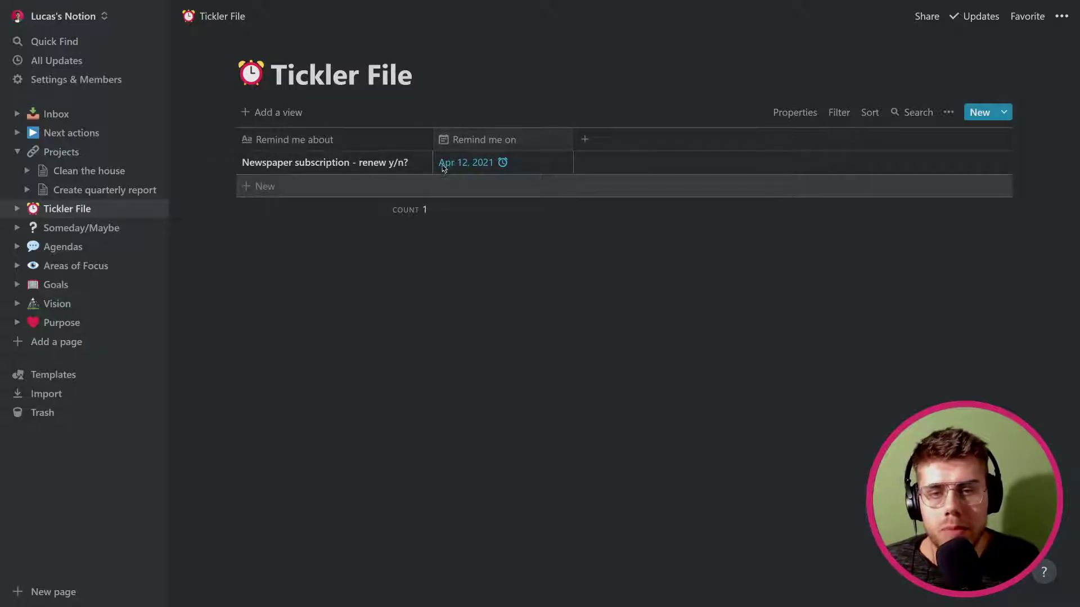
click(477, 168)
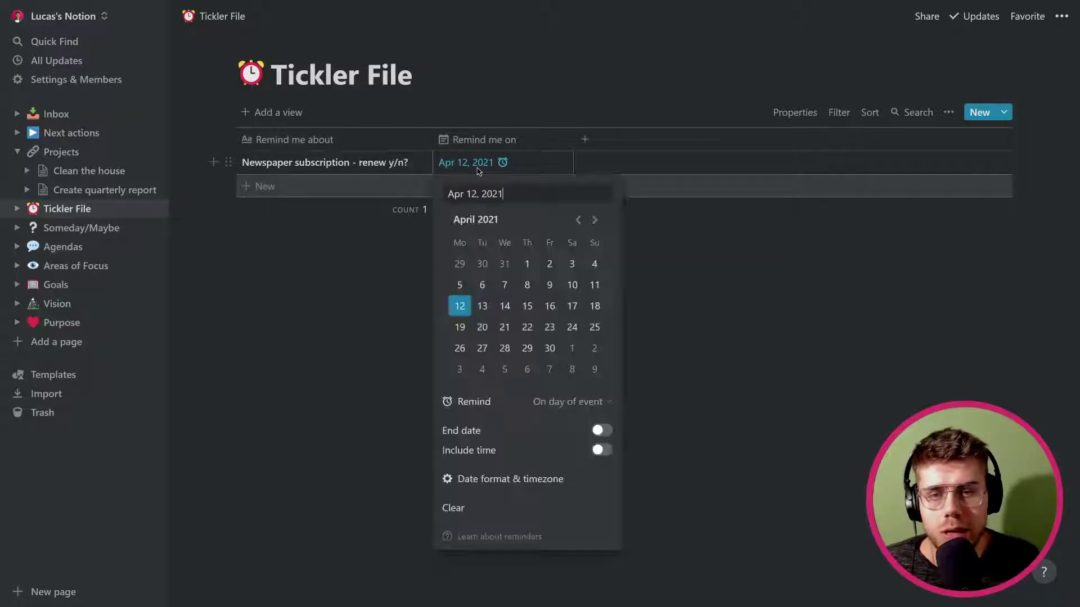
click(503, 139)
click(497, 139)
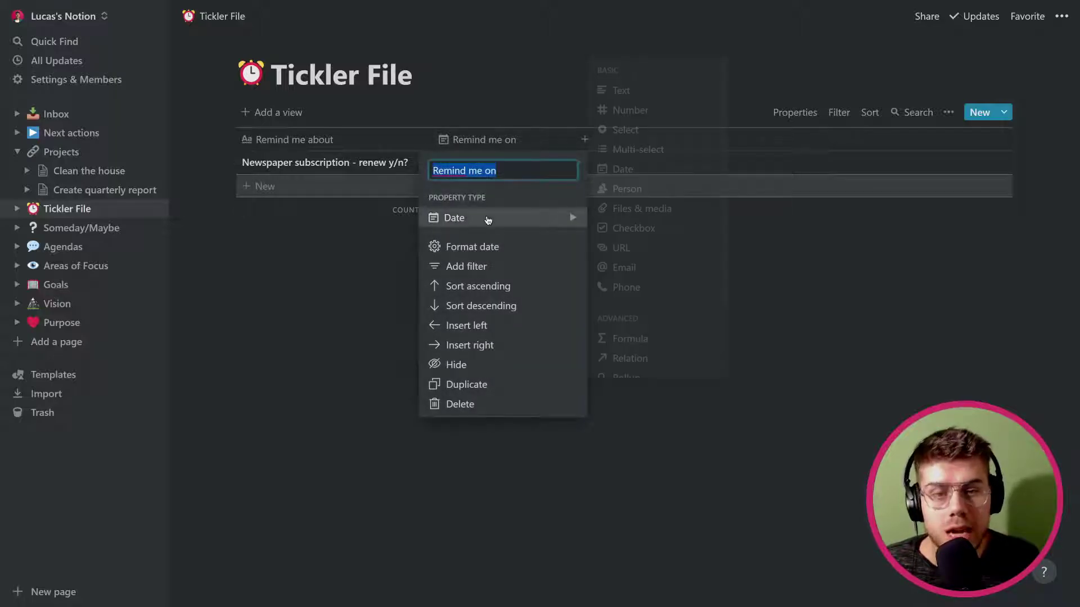
click(309, 241)
click(465, 166)
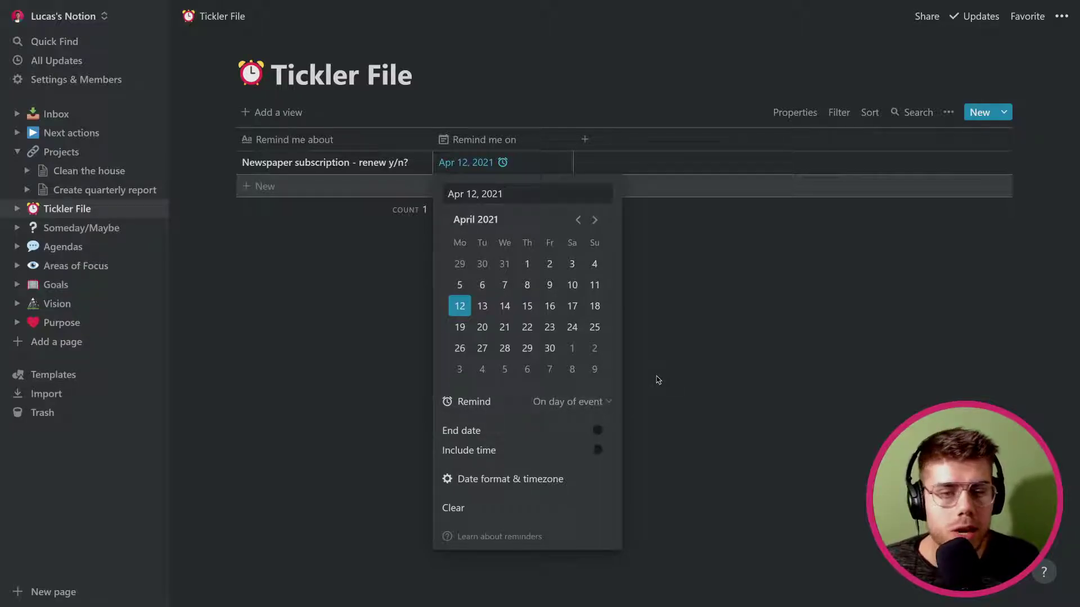
key(Escape)
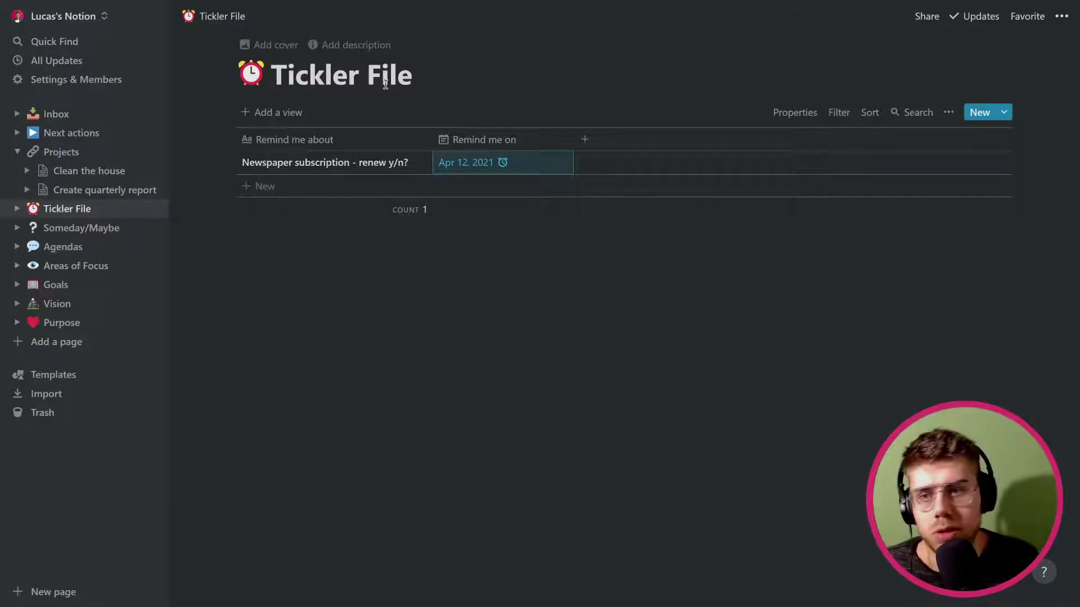
Step: Expand Someday/Maybe in the sidebar and open its Books to read page
click(33, 228)
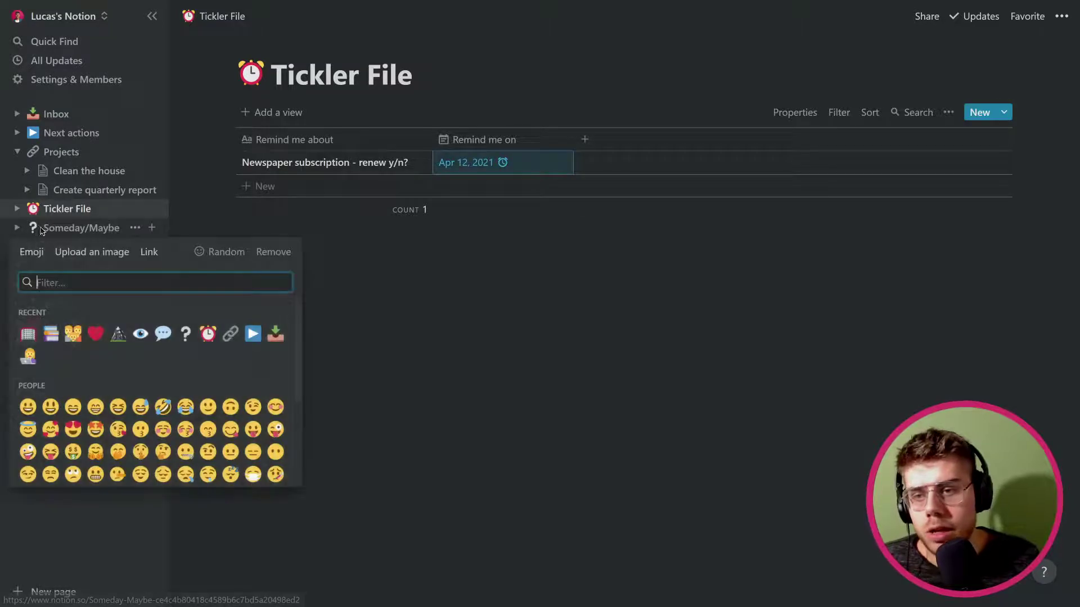
click(54, 233)
click(54, 233)
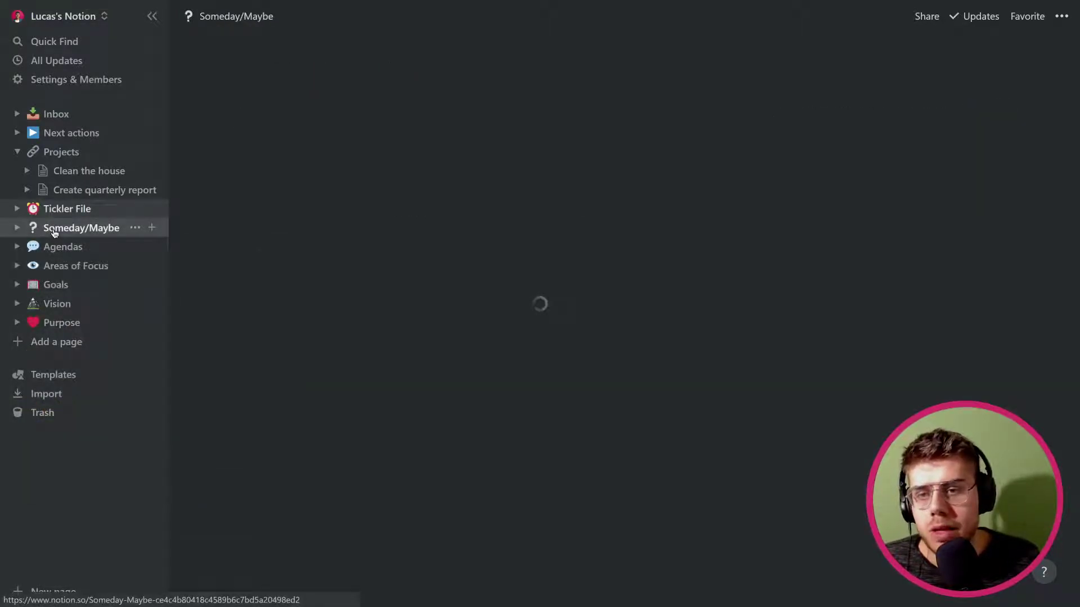
click(18, 229)
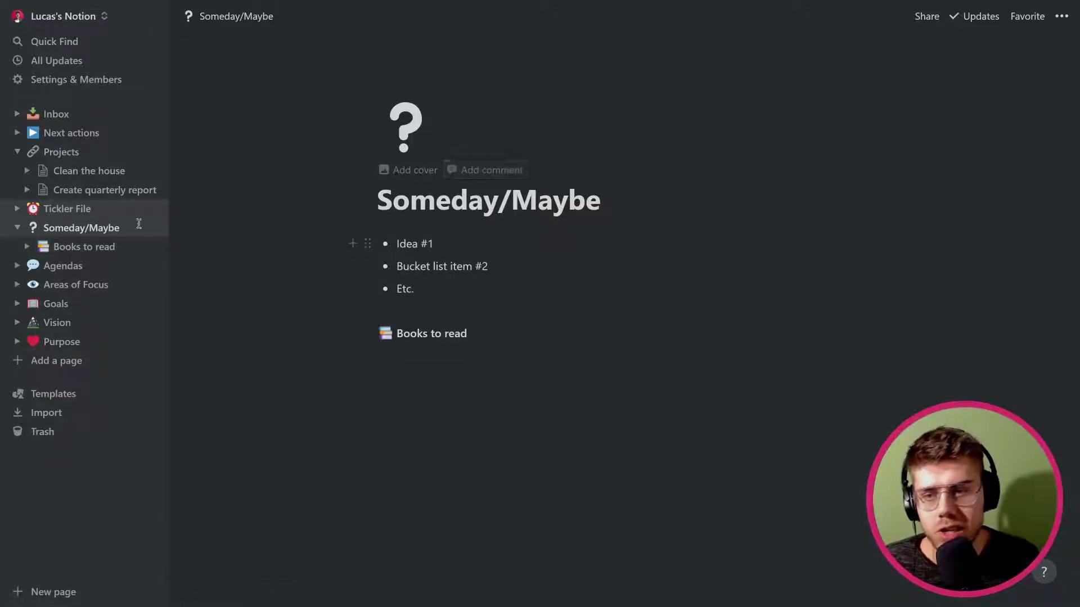
click(68, 249)
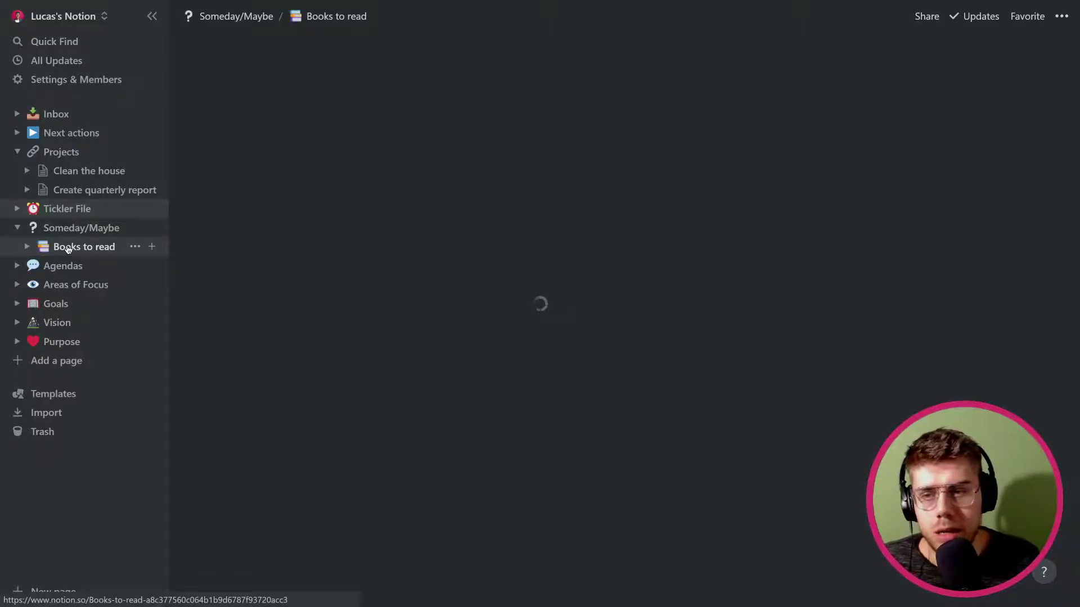
Step: Expand Books to read and browse its icon choices without changing the books icon
click(27, 249)
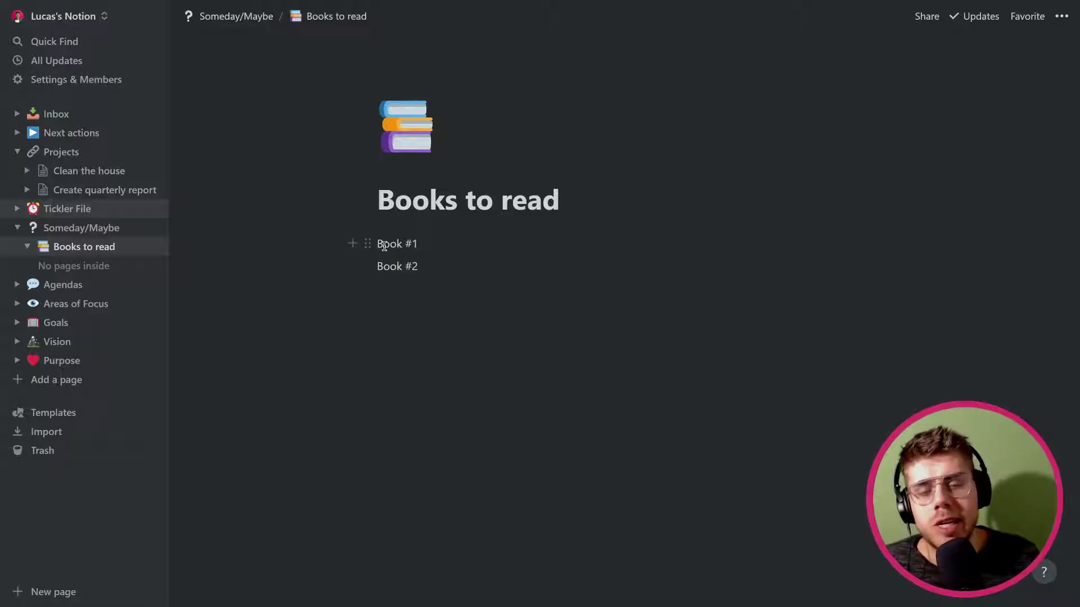
click(410, 145)
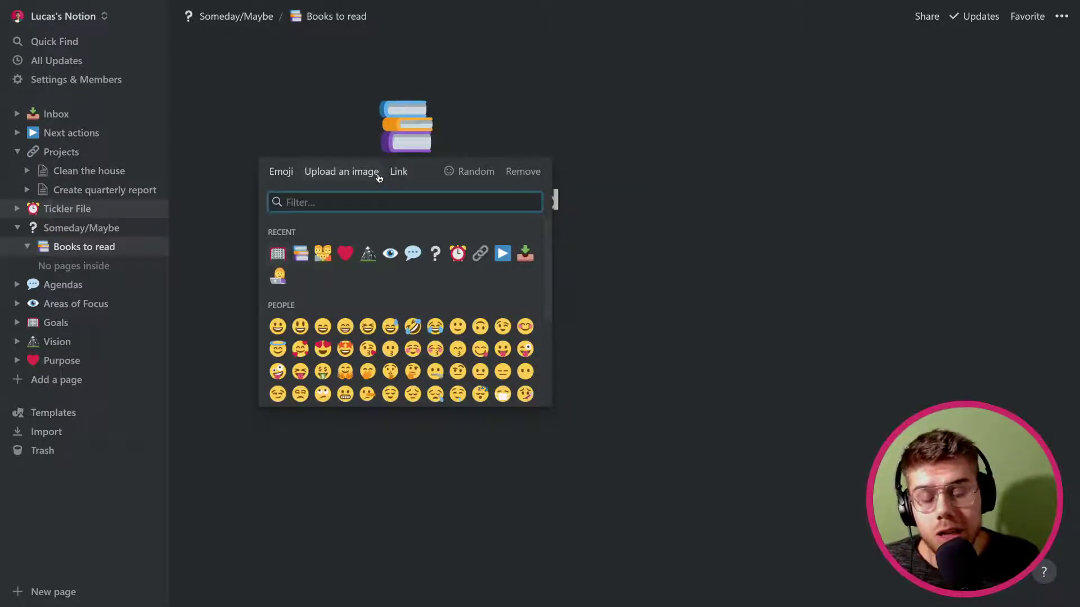
scroll(393, 309, down, 3)
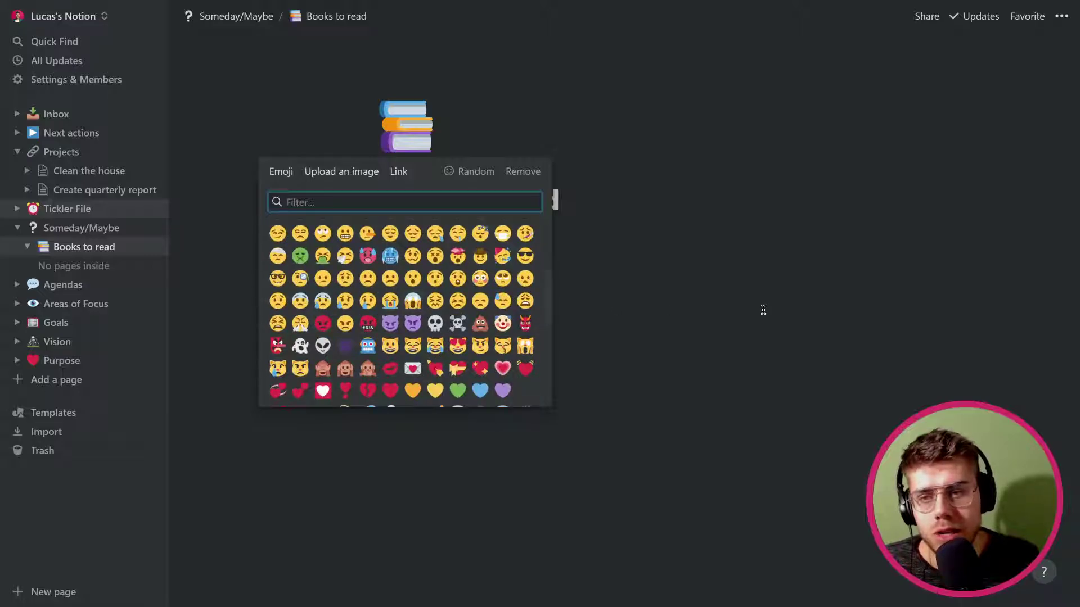
click(735, 304)
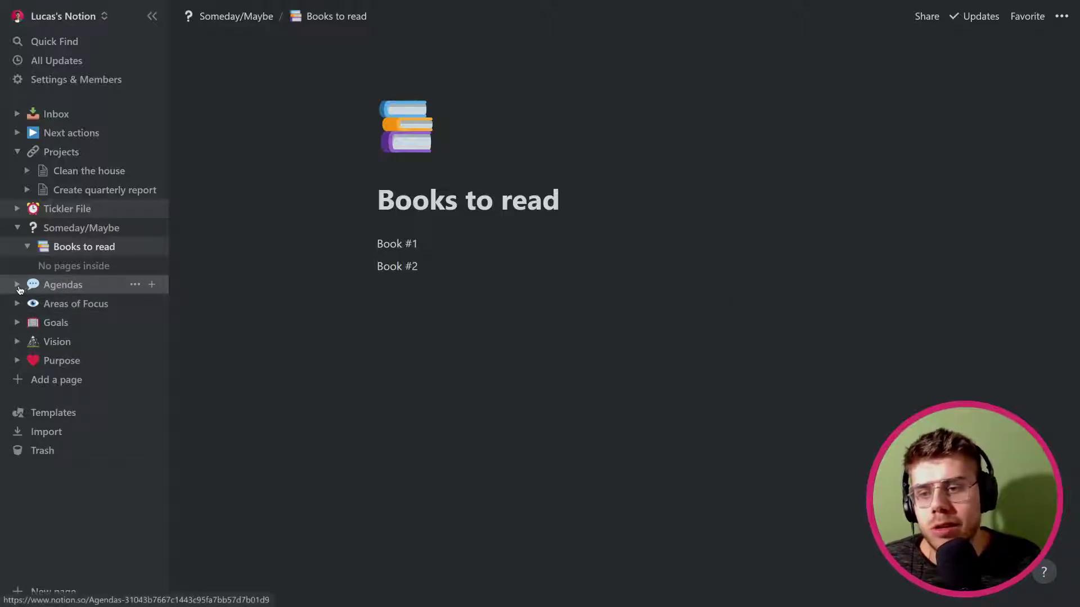
Step: Expand Agendas and open the person's agenda page
click(18, 286)
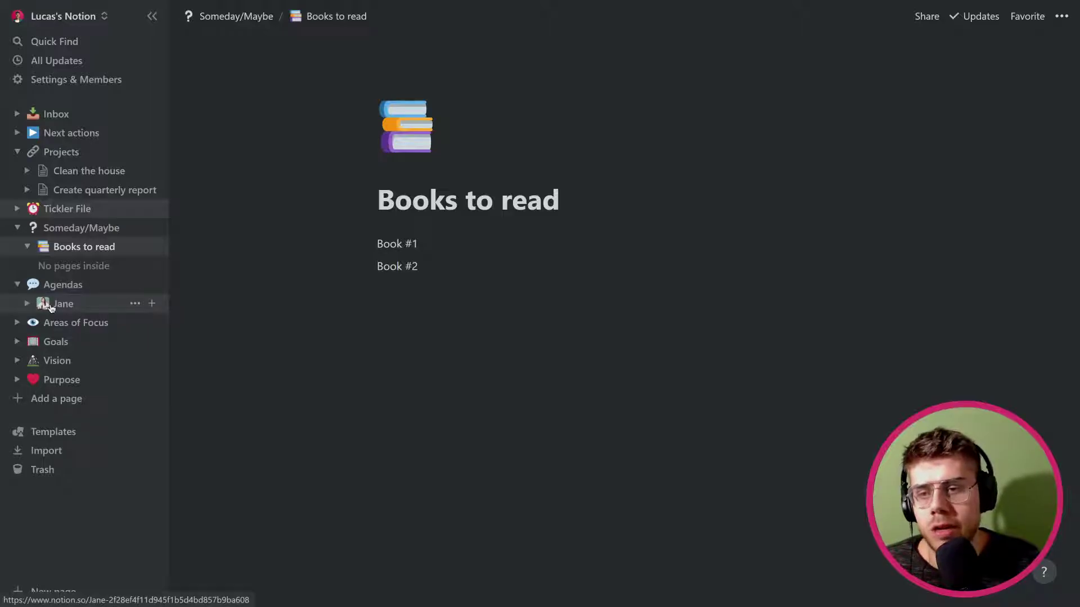
click(51, 307)
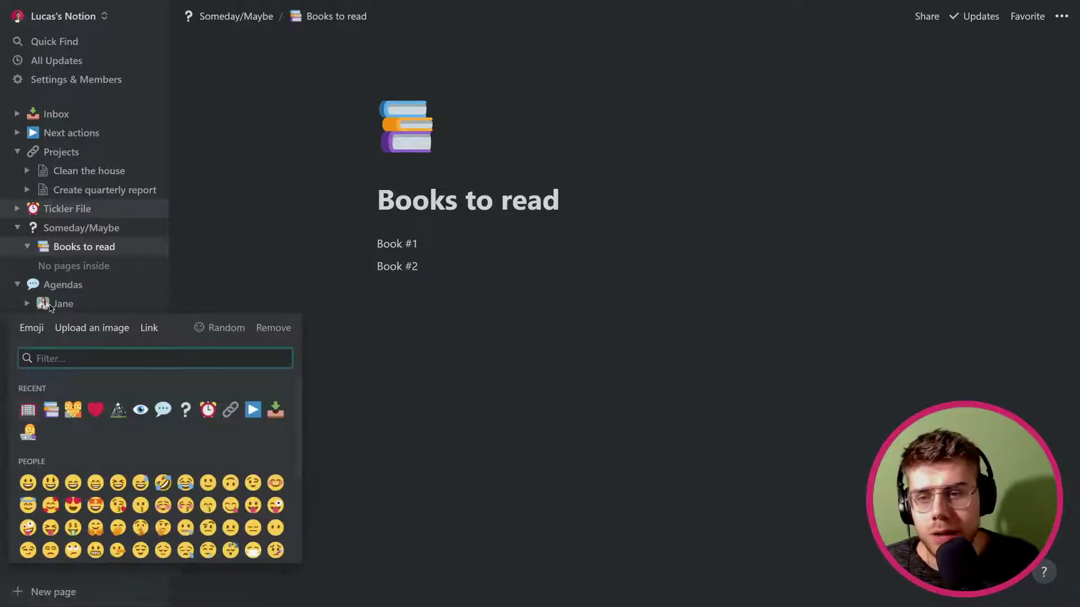
click(71, 307)
click(66, 304)
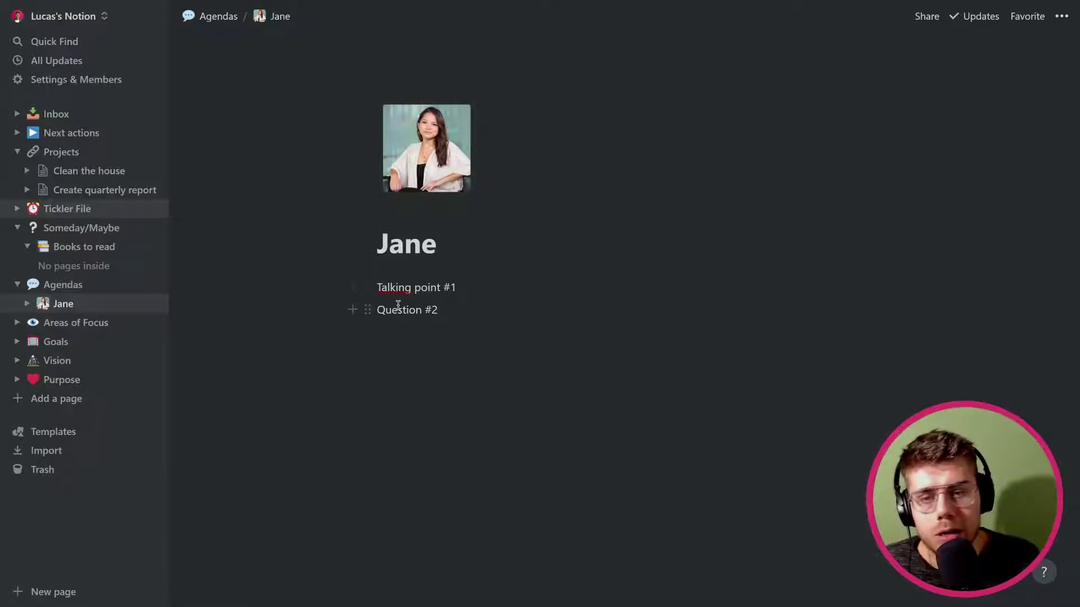
Step: Browse the agenda page's icons, keep the photo, and collapse Someday/Maybe
click(448, 175)
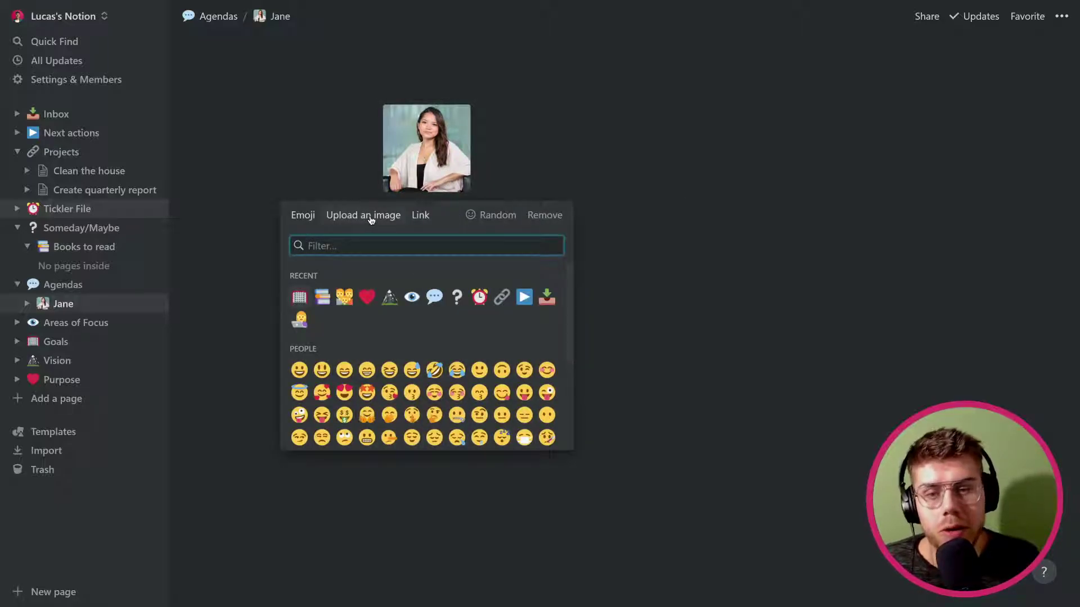
click(710, 252)
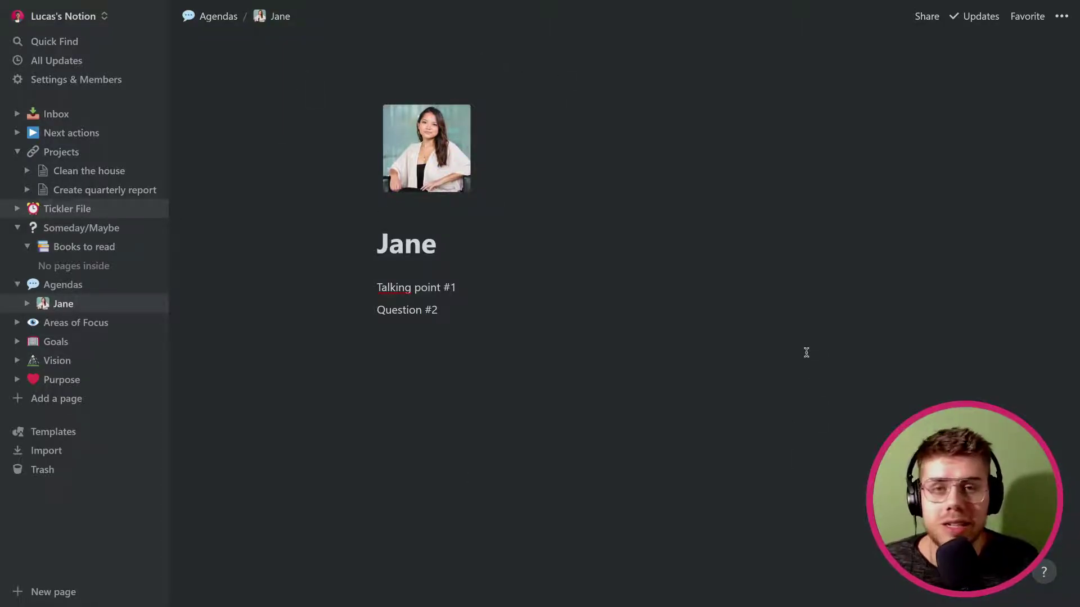
click(17, 228)
Step: Go through Areas of Focus and Family to the Goals table with 'Be debt-free' by Jun 30, 2021
click(18, 248)
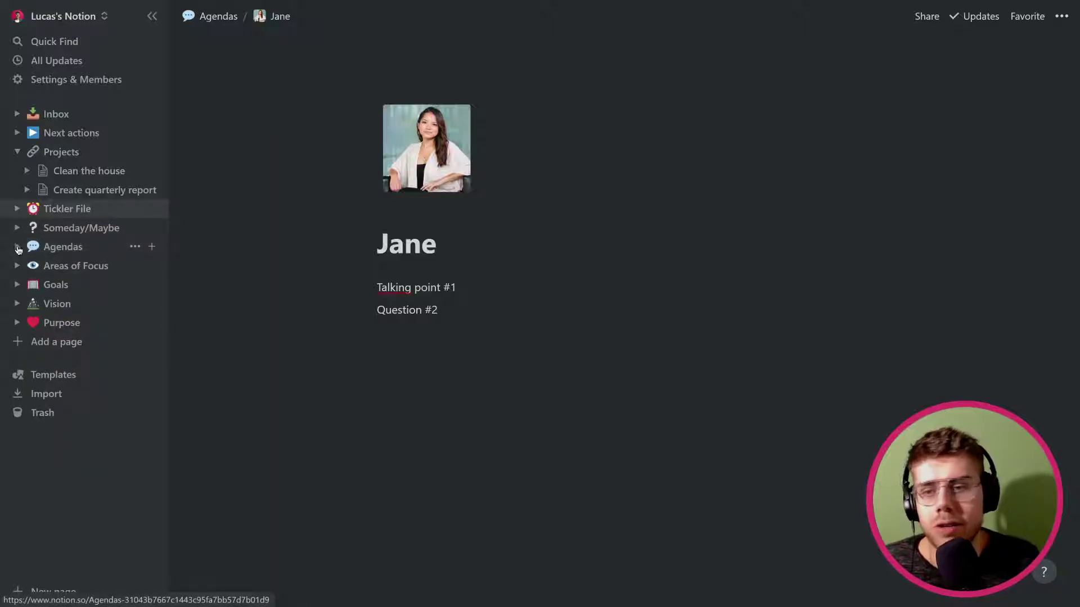
click(66, 273)
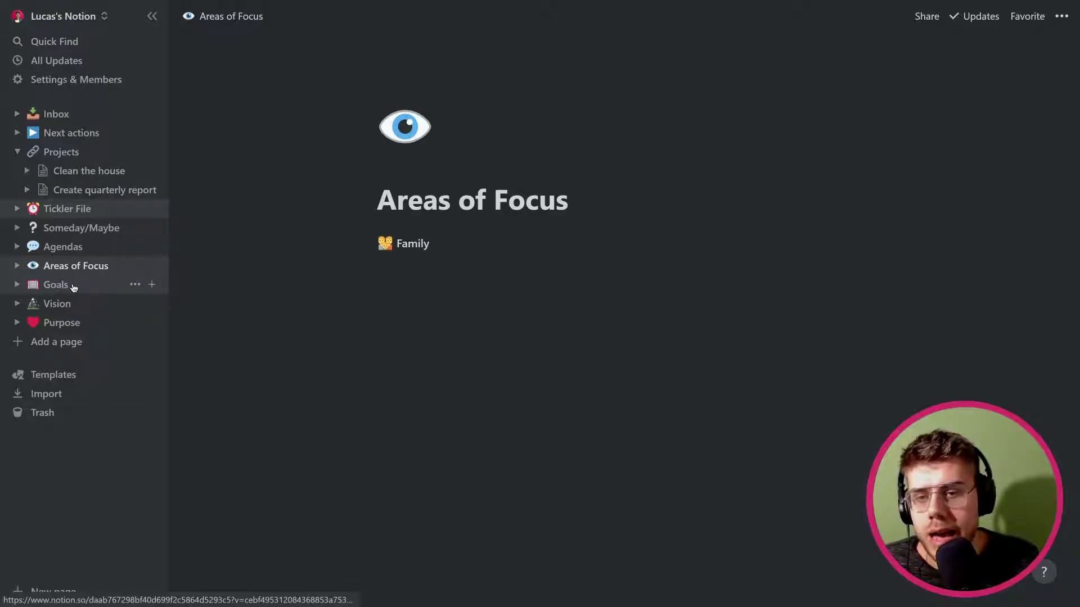
click(17, 246)
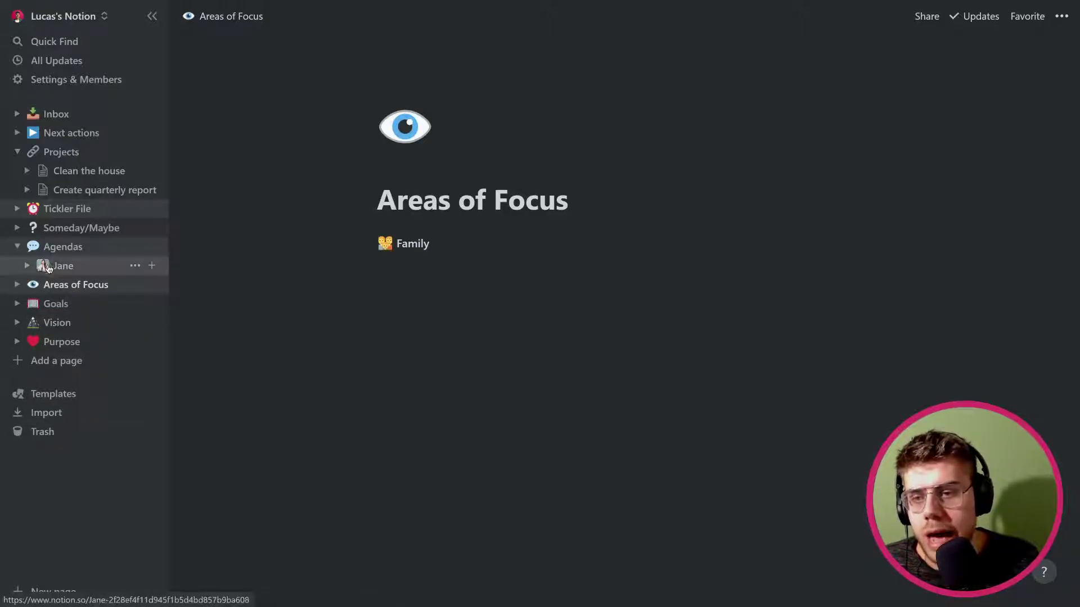
click(17, 285)
click(63, 304)
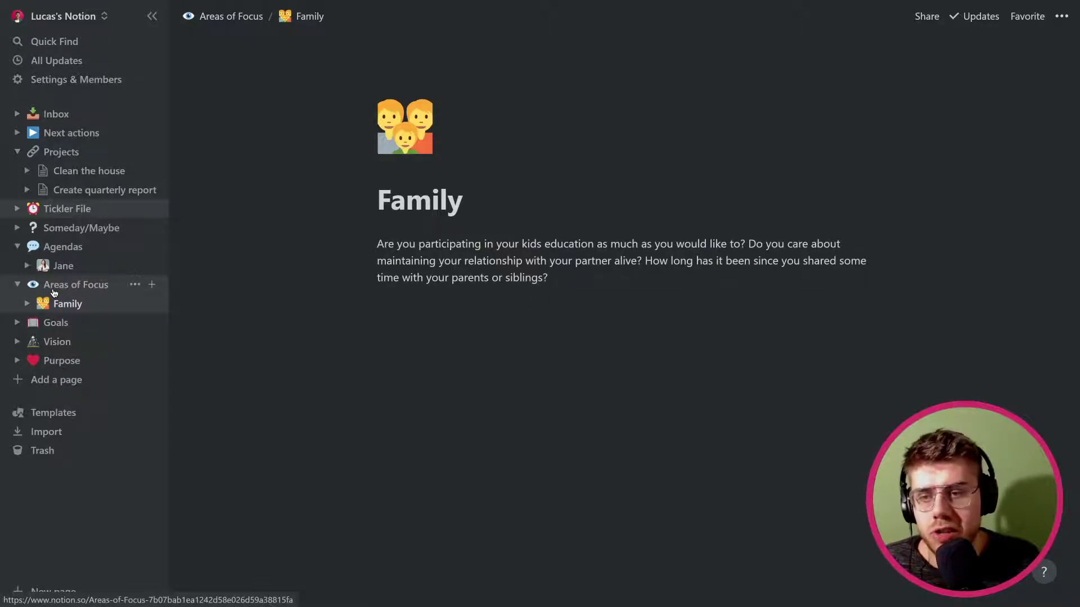
click(48, 325)
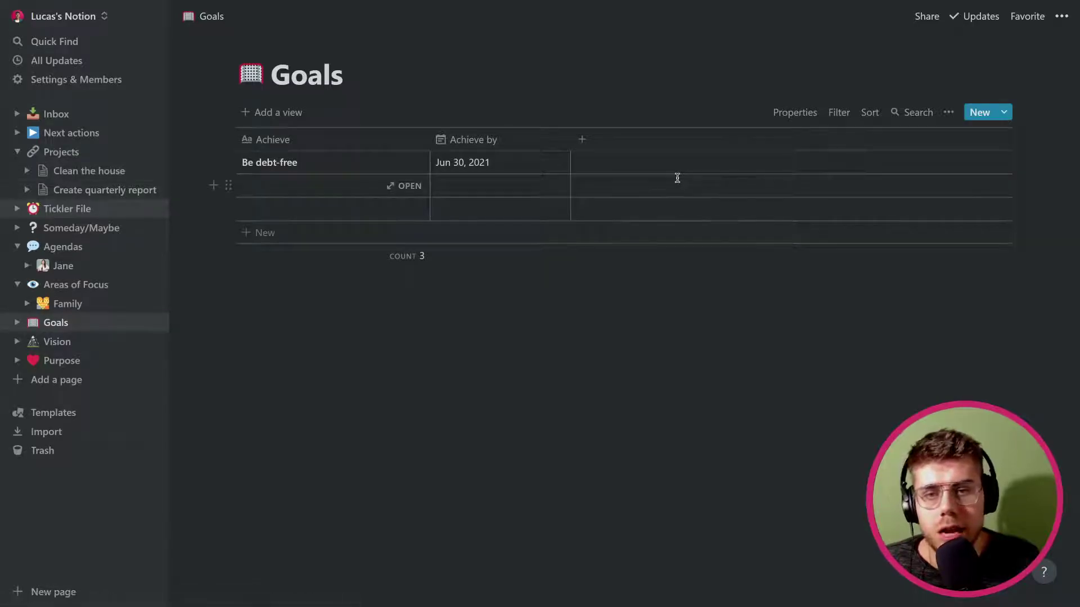
Step: Open Purpose via Vision, start it as an empty page, and write 'this is my purpose'
click(63, 345)
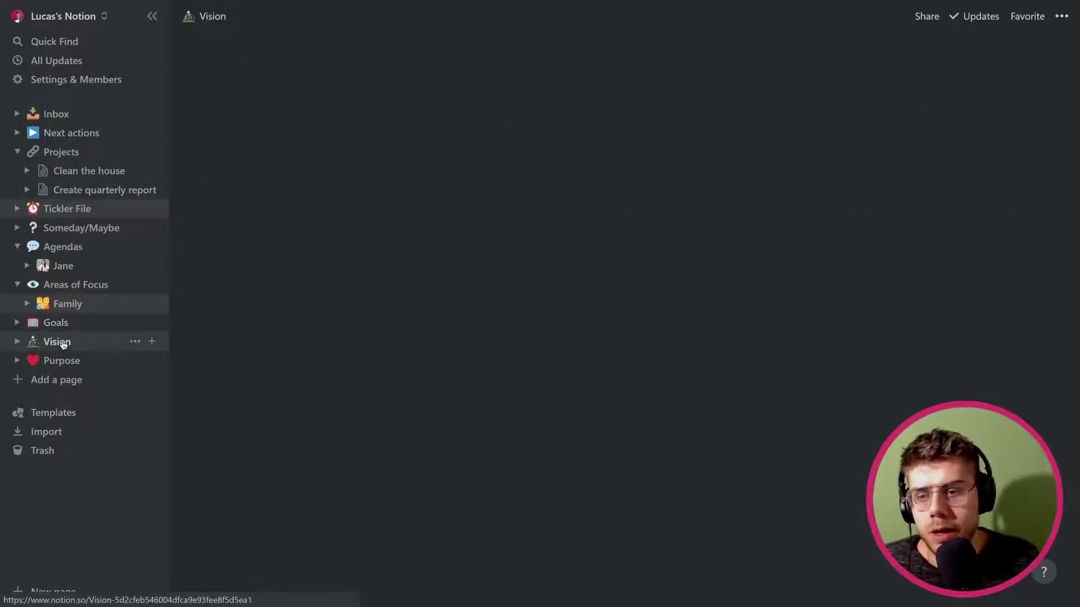
click(66, 363)
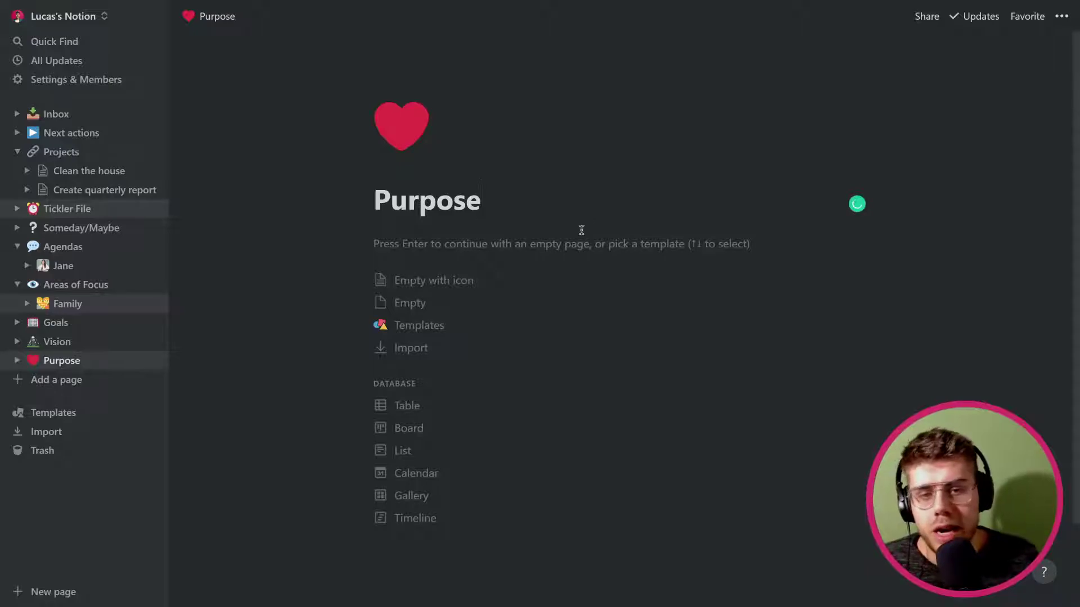
click(550, 246)
text(this v)
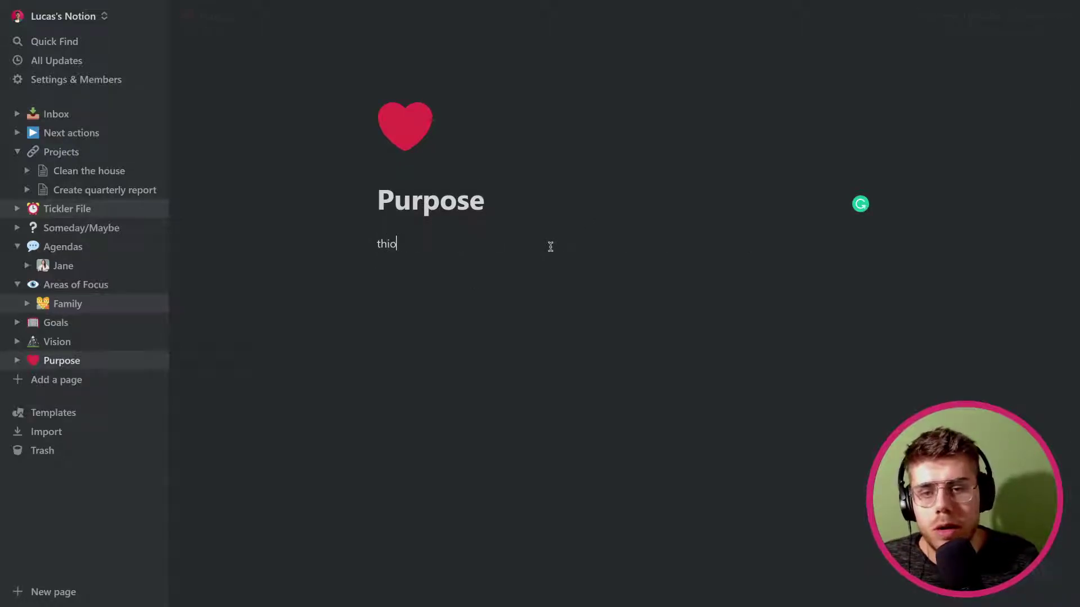
key(BackSpace)
text(is m)
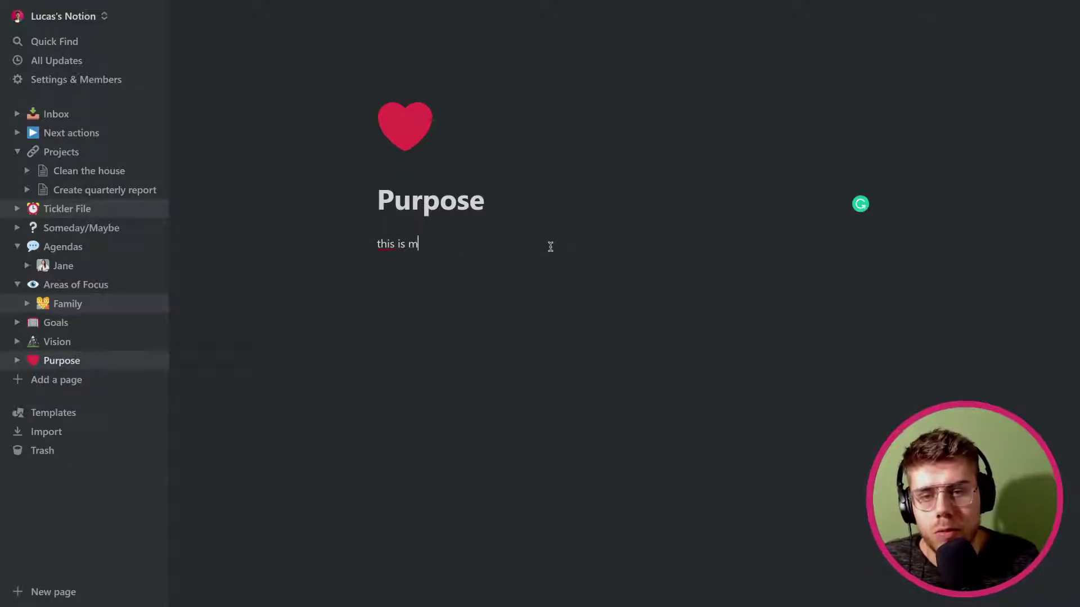
text(y purpose)
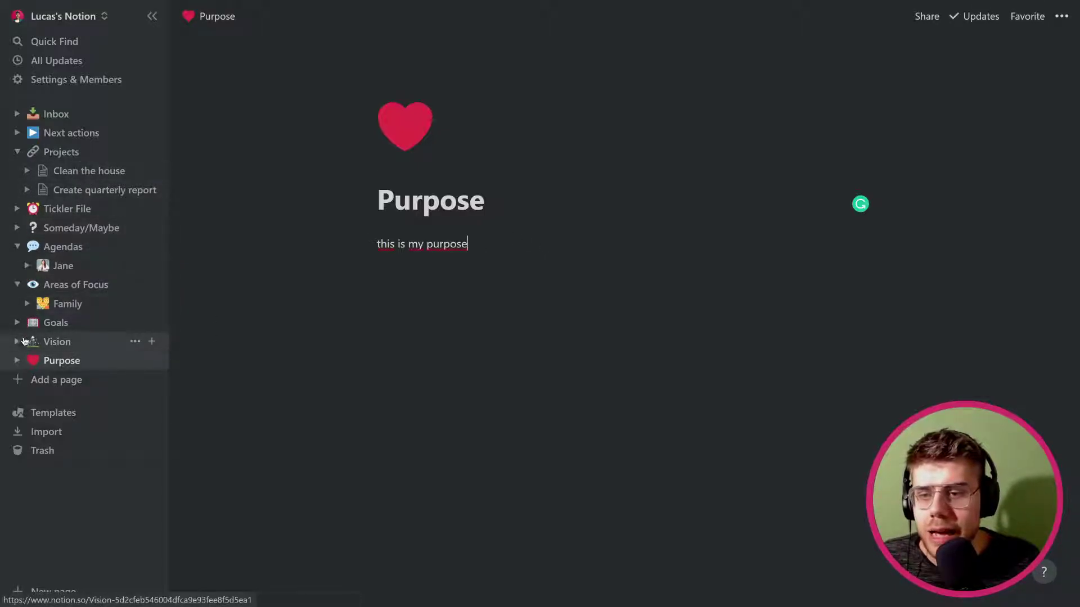
Step: Collapse the Areas of Focus, Agendas and Projects sections in the sidebar
click(17, 285)
click(17, 246)
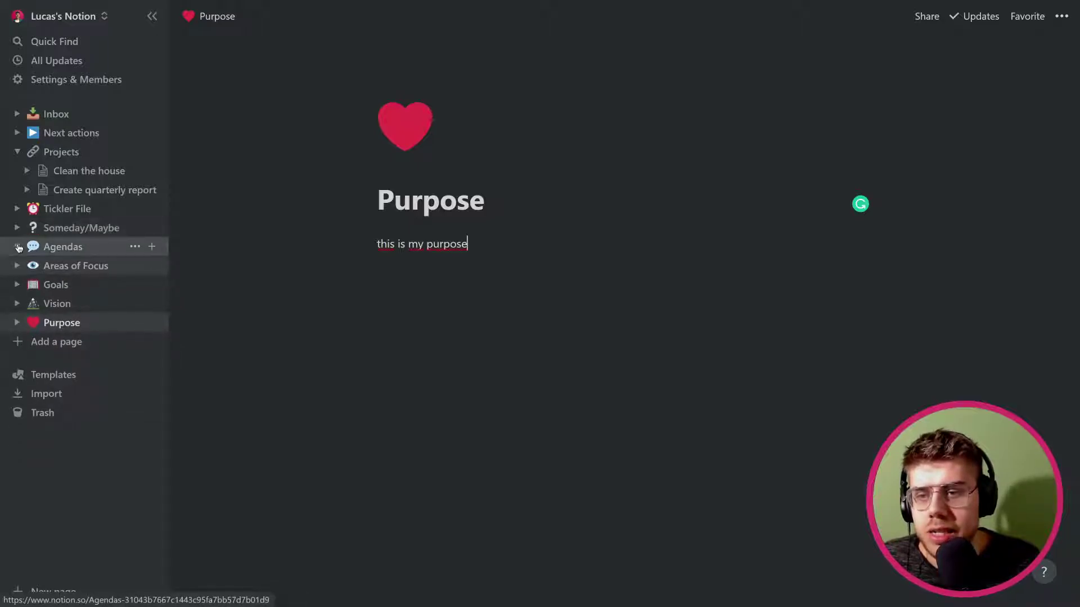
click(17, 152)
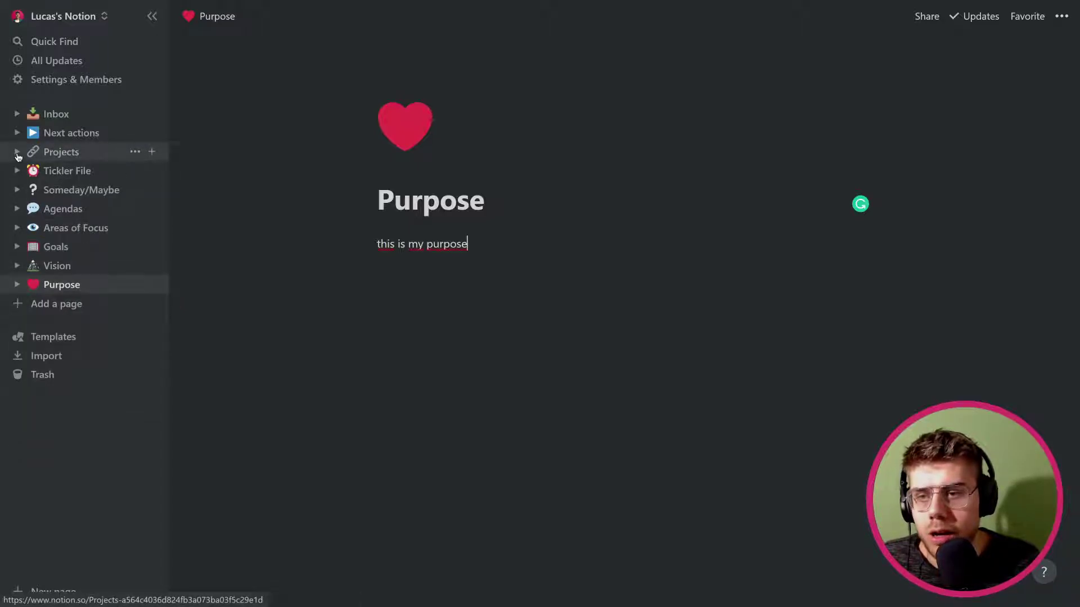
Step: Create a new empty page titled 'Reference' and expand it in the sidebar
click(41, 308)
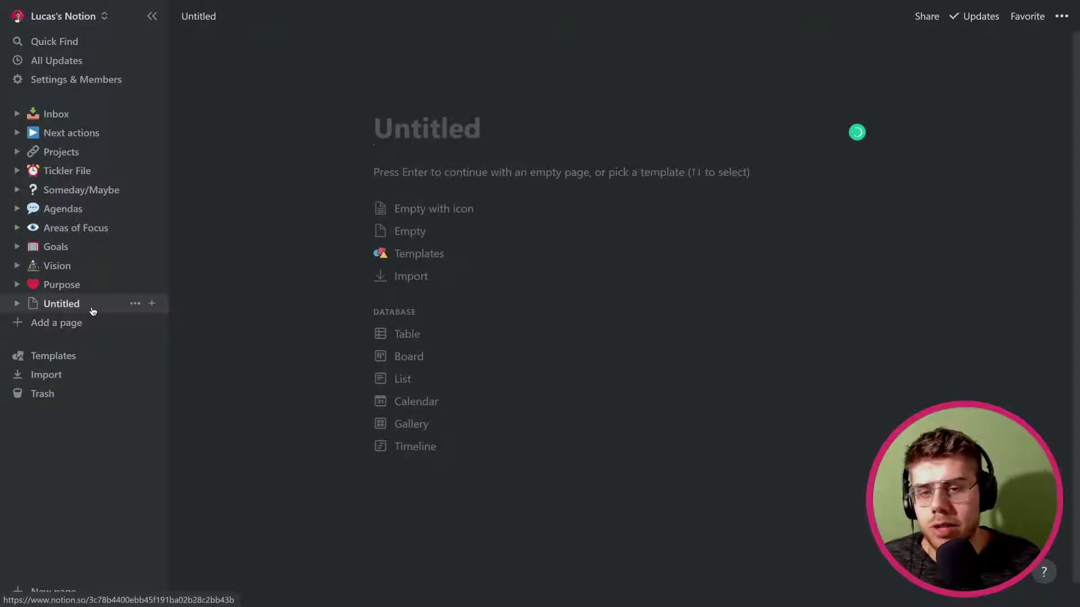
text(Referemce)
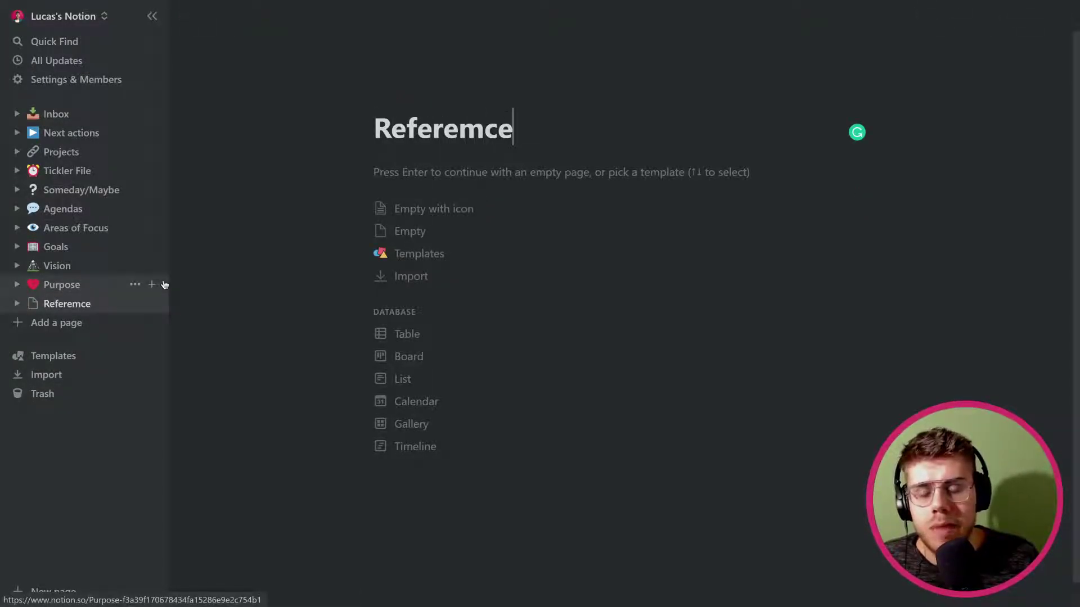
key(BackSpace)
key(BackSpace)
key(BackSpace)
text(nce)
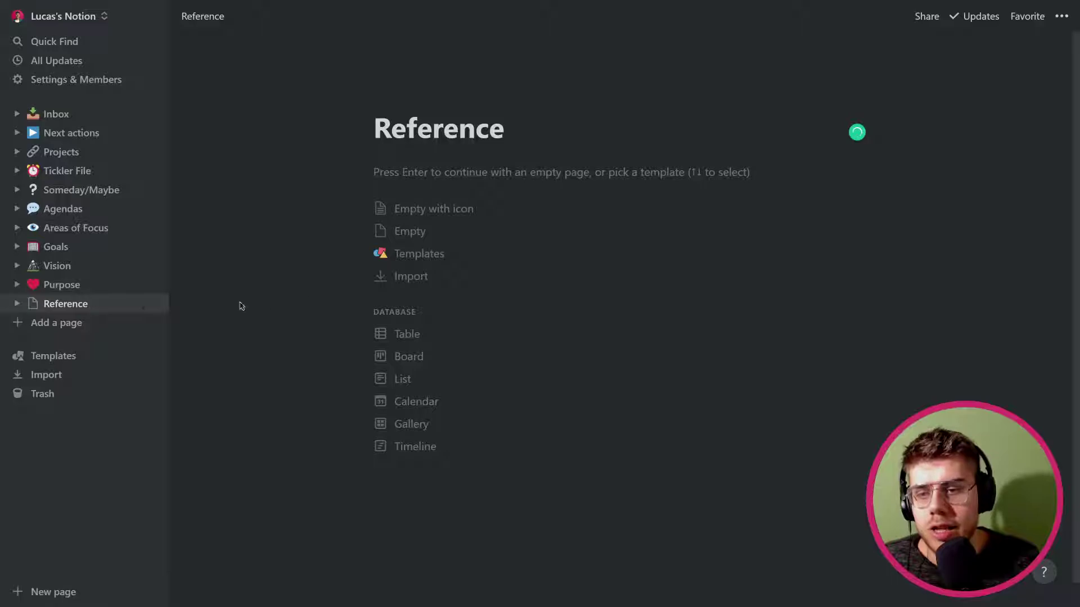
key(Return)
click(16, 305)
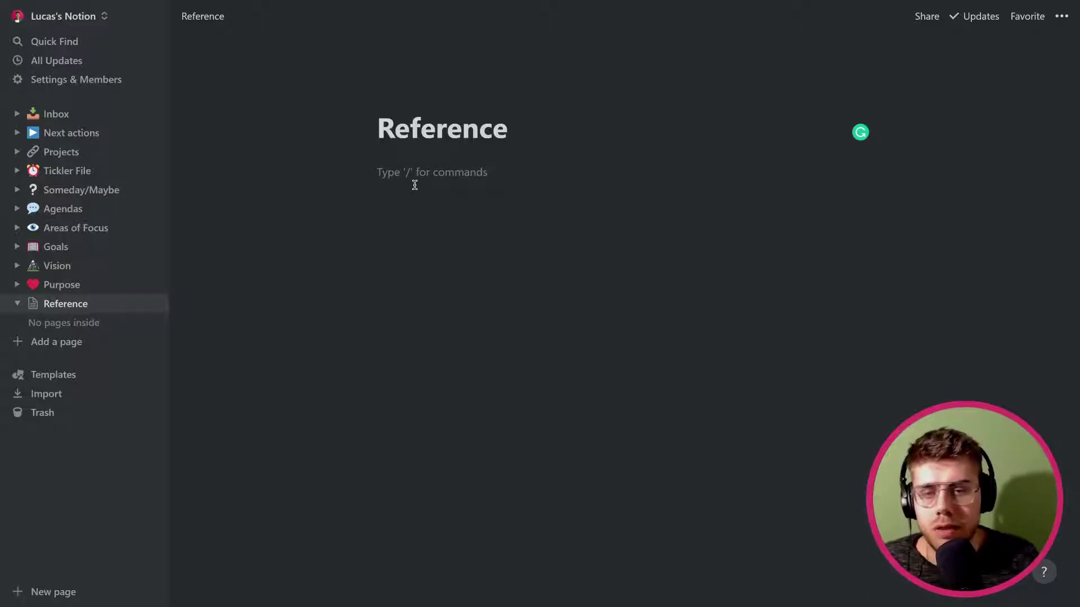
Step: Browse the / block-type menu, dismiss it without inserting anything, and return to Next actions
text(/)
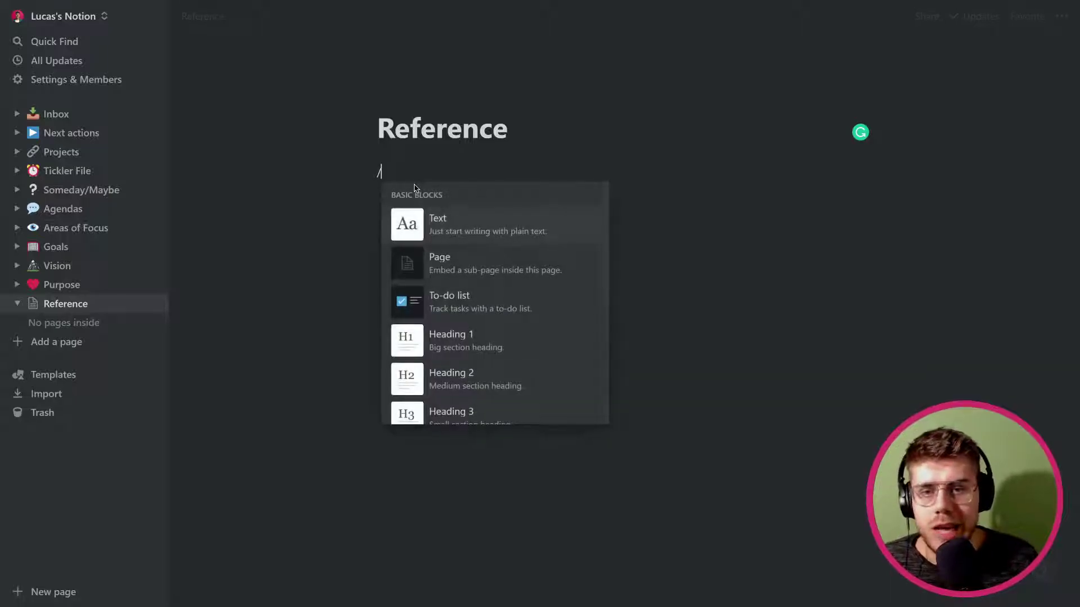
scroll(507, 279, down, 6)
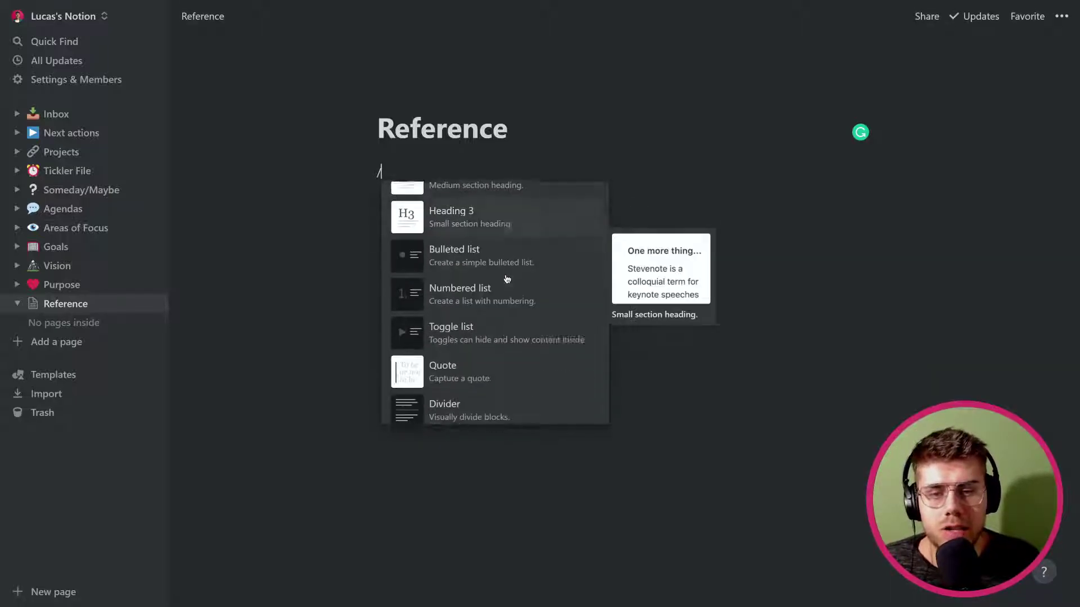
scroll(506, 279, down, 6)
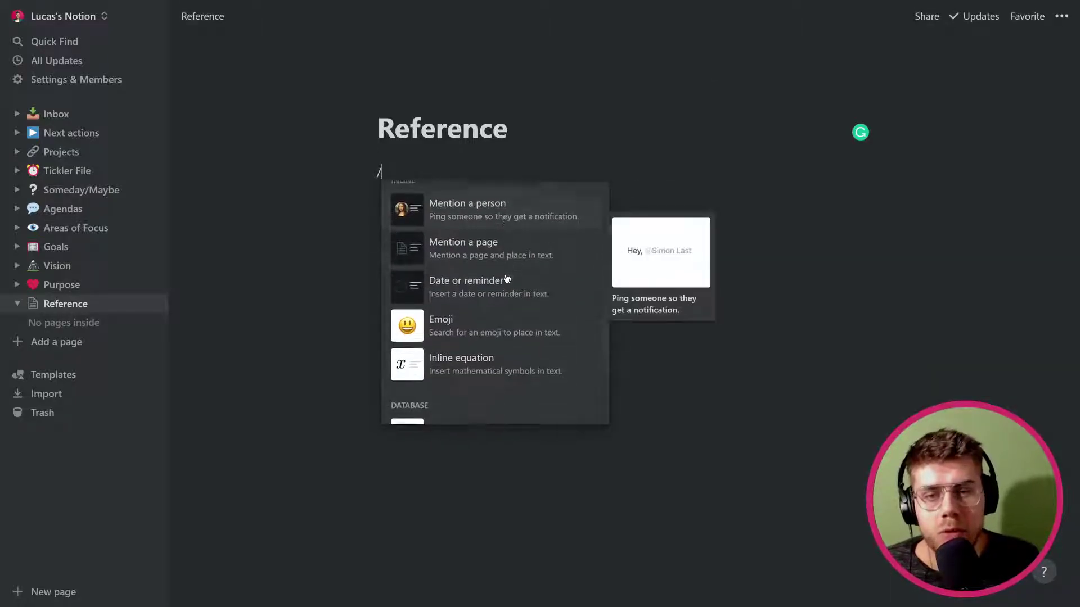
scroll(507, 279, down, 5)
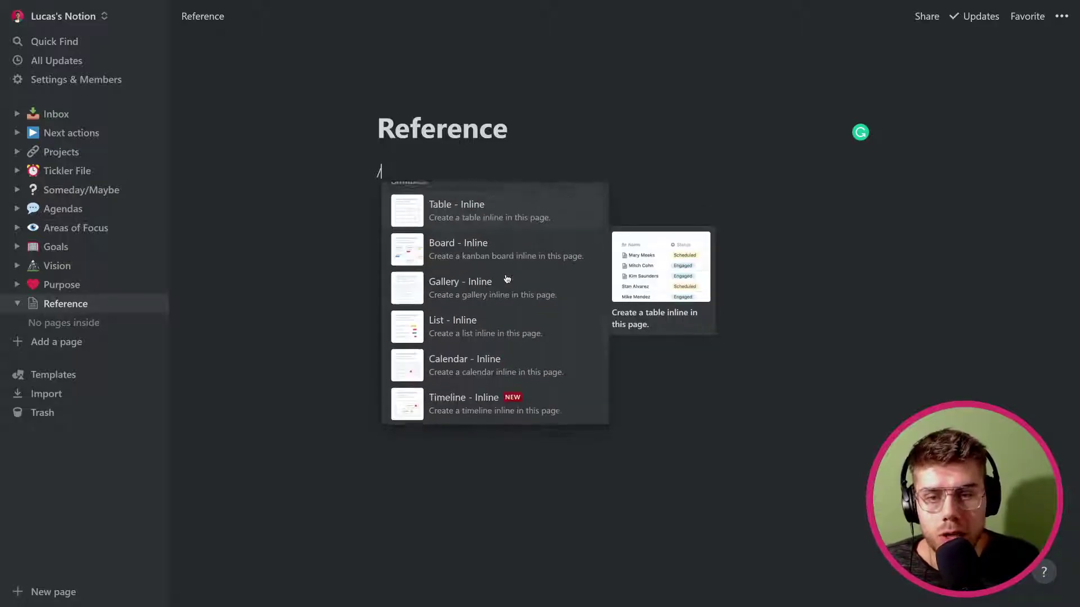
scroll(527, 266, down, 7)
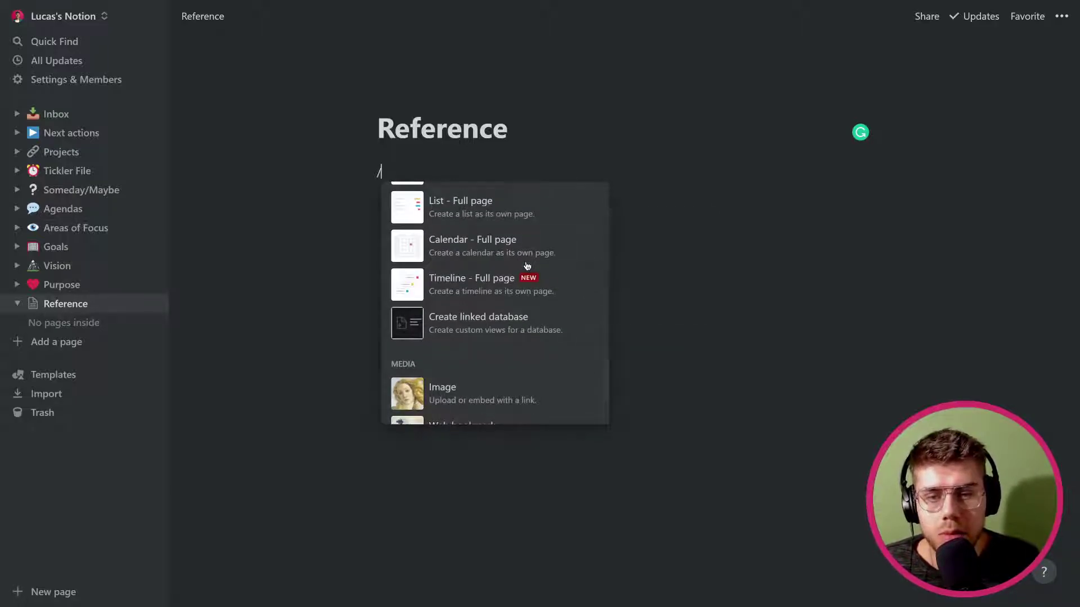
scroll(461, 267, down, 2)
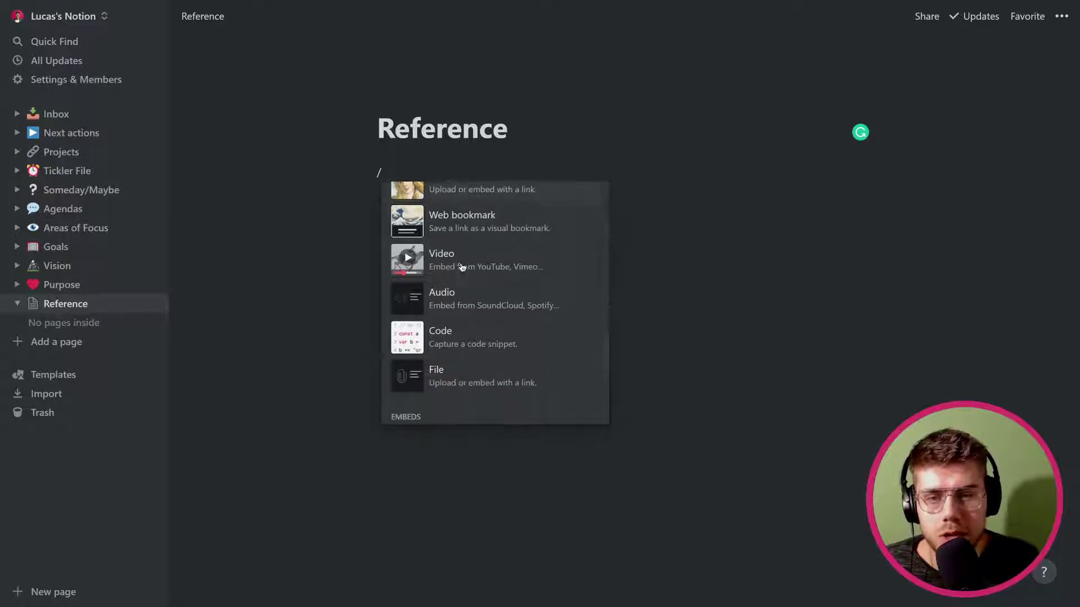
scroll(473, 306, down, 3)
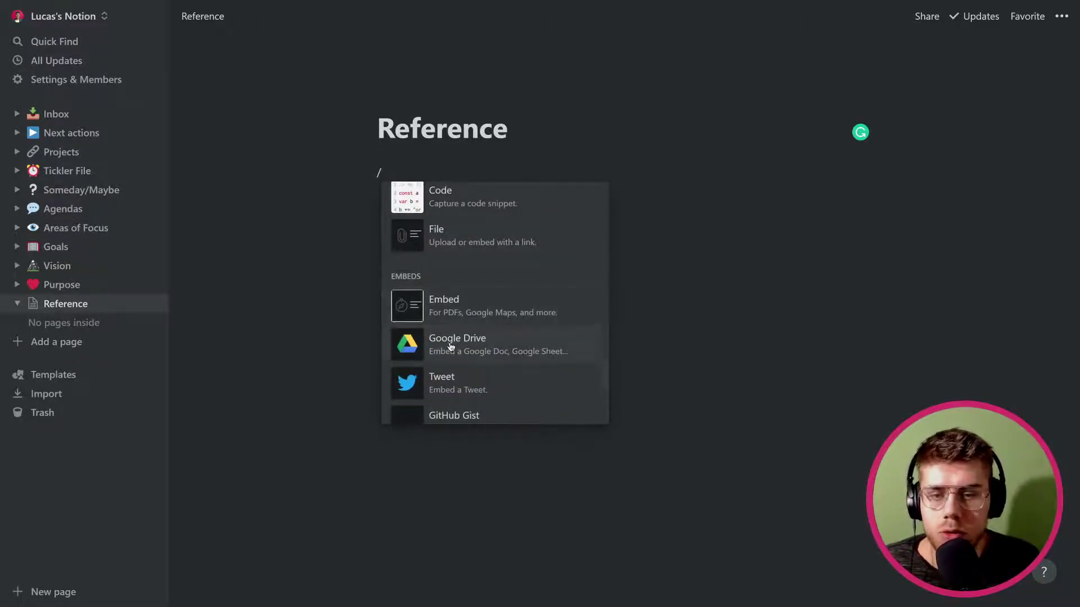
scroll(506, 348, down, 3)
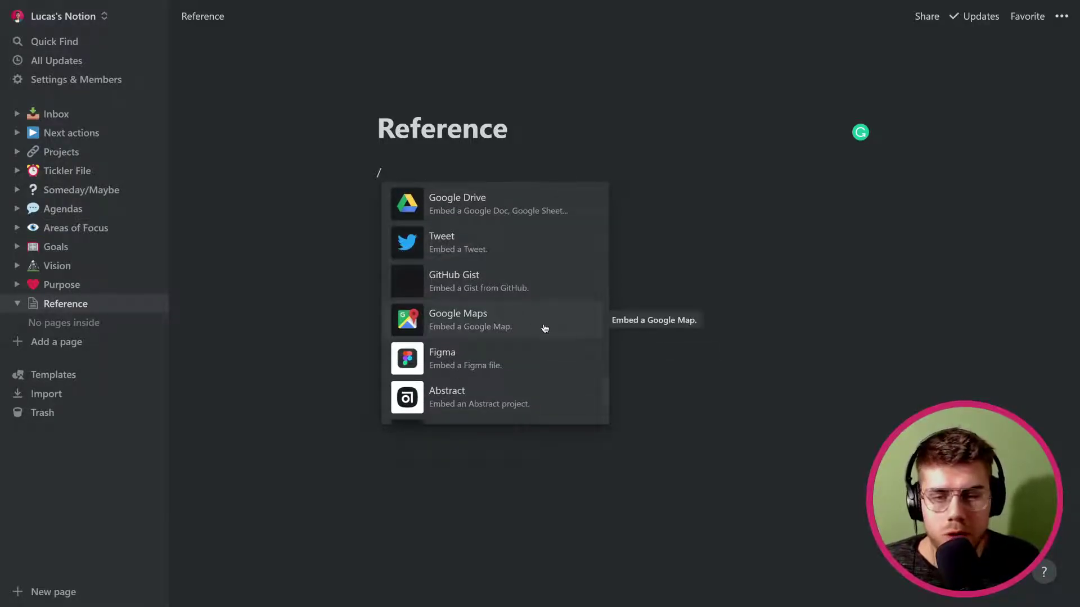
scroll(542, 327, down, 2)
scroll(483, 259, down, 5)
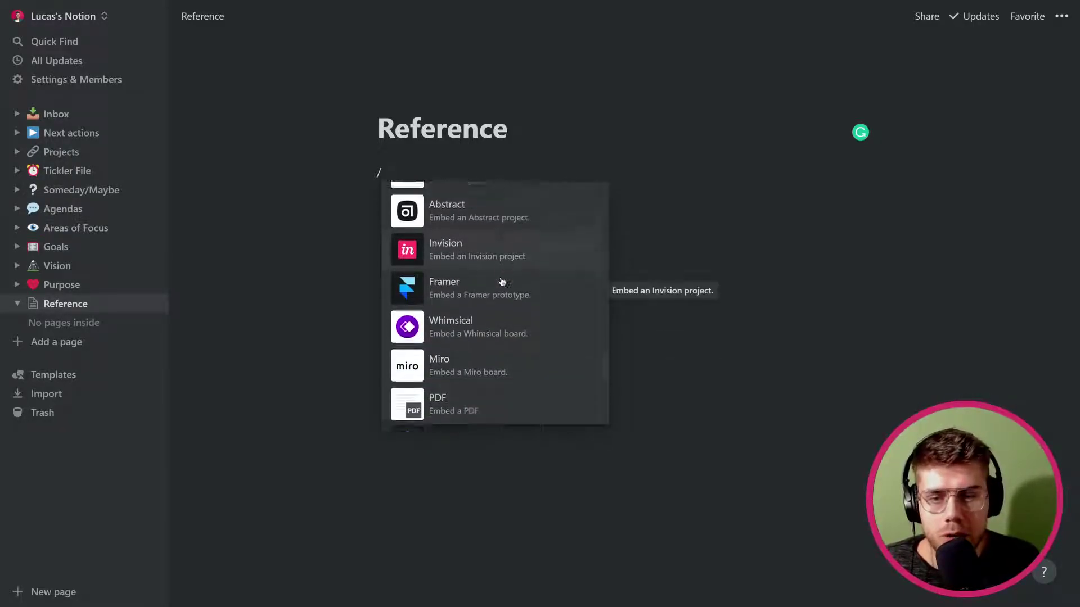
scroll(504, 303, down, 6)
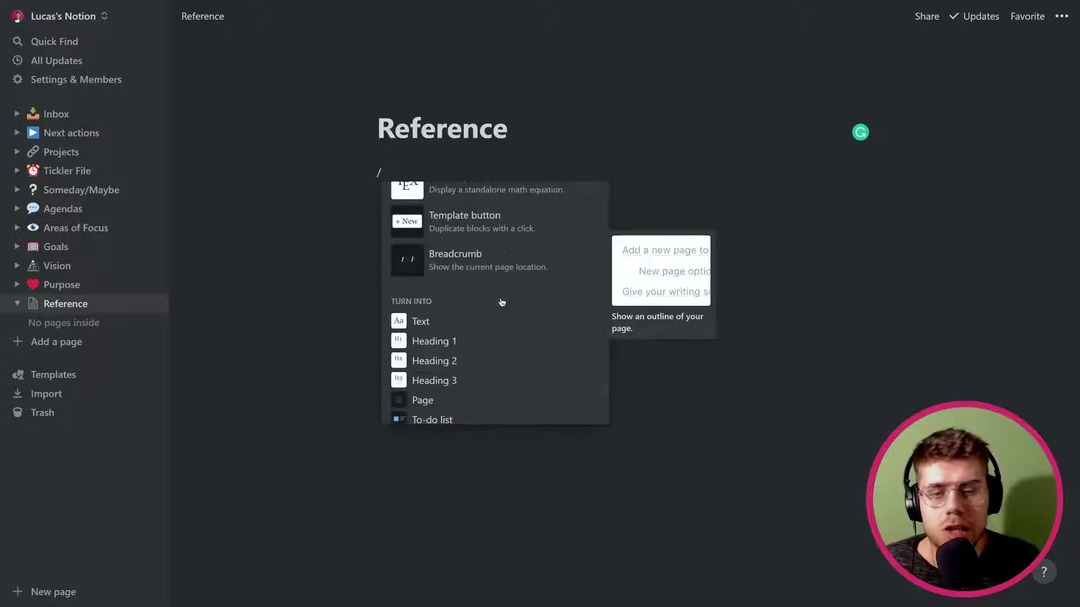
click(673, 323)
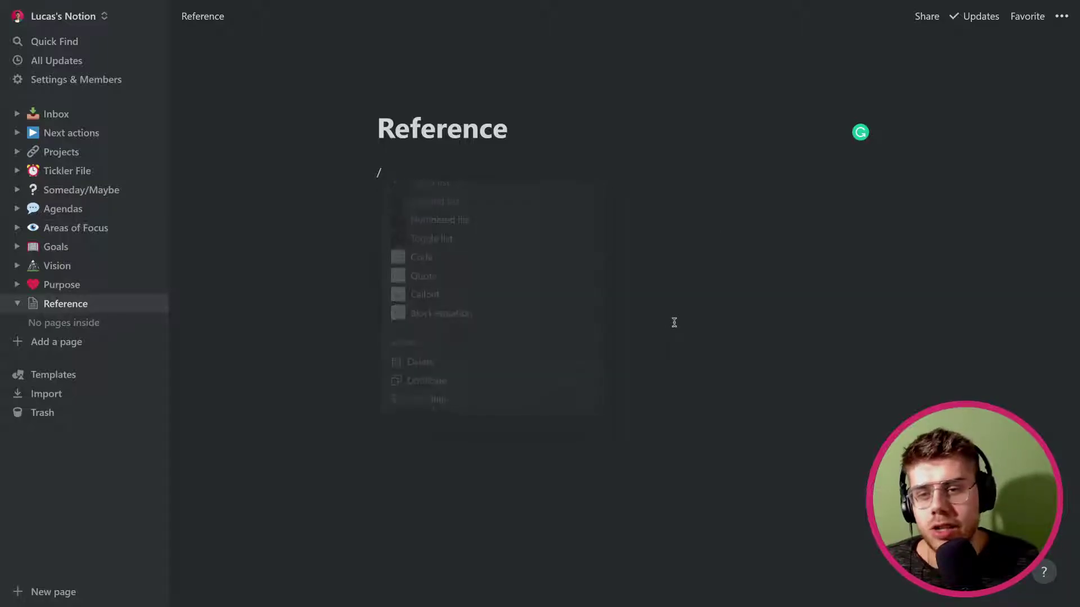
click(672, 323)
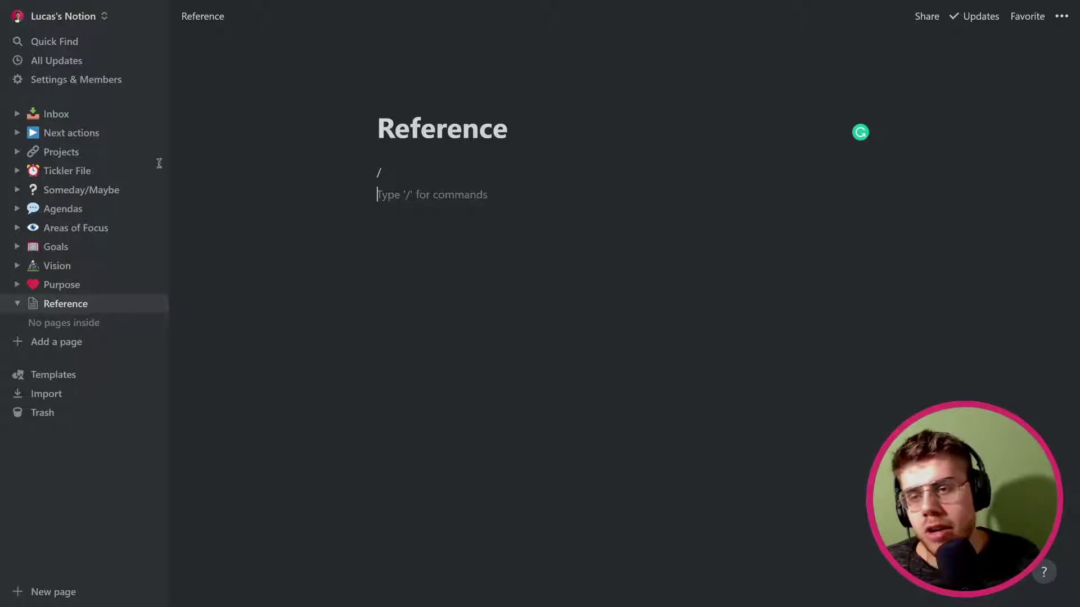
click(65, 134)
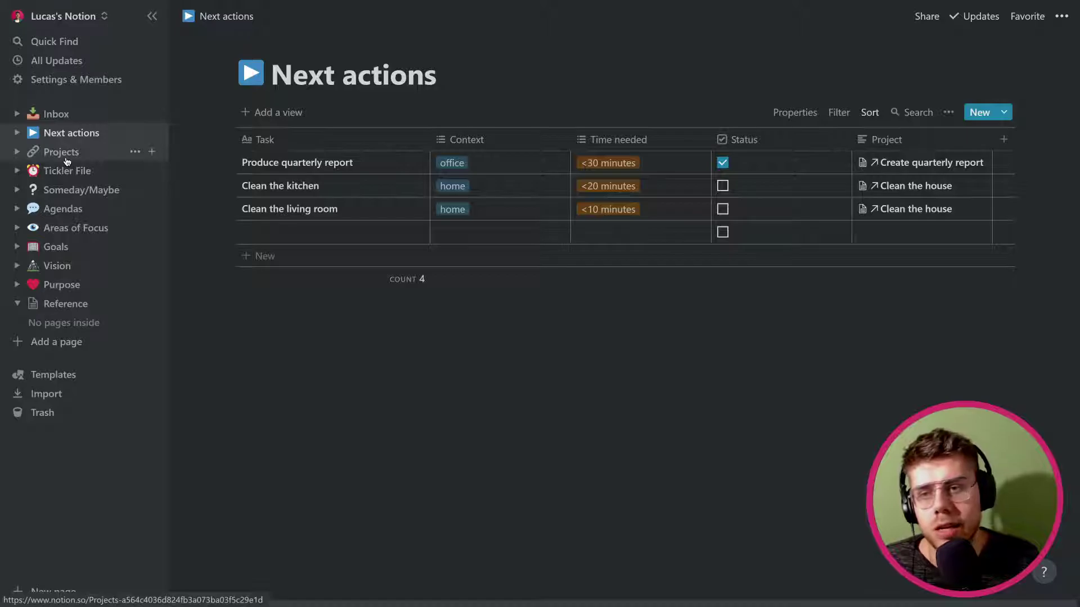
click(67, 161)
click(66, 140)
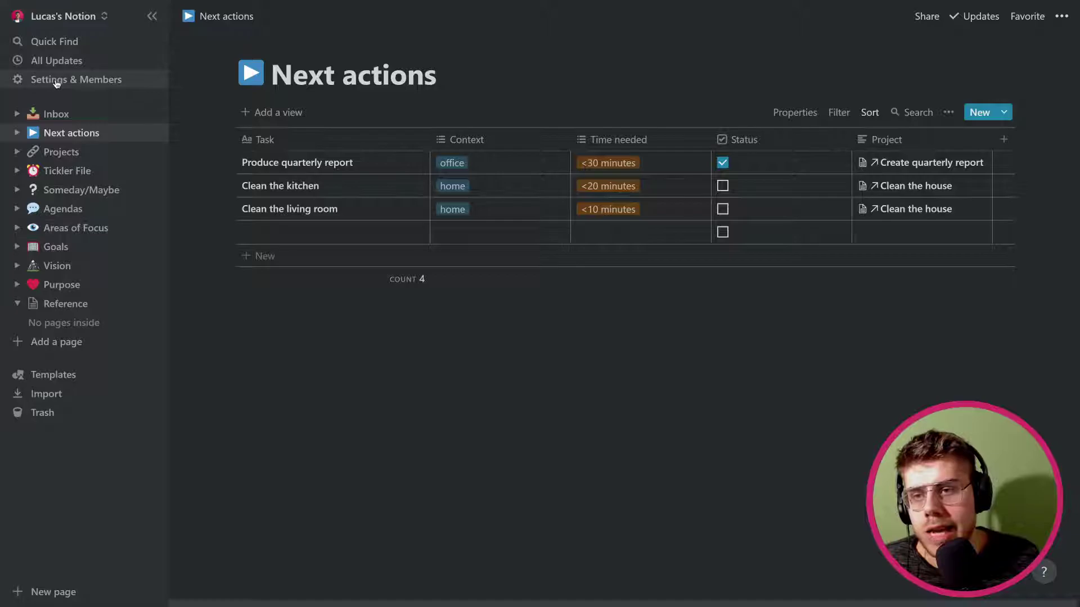
click(56, 82)
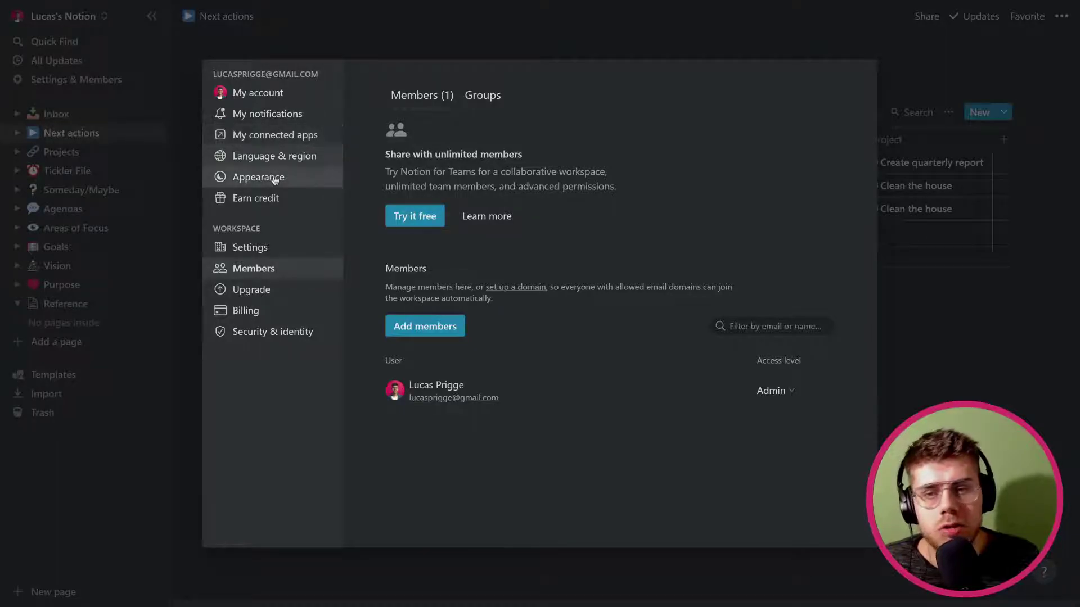
click(274, 206)
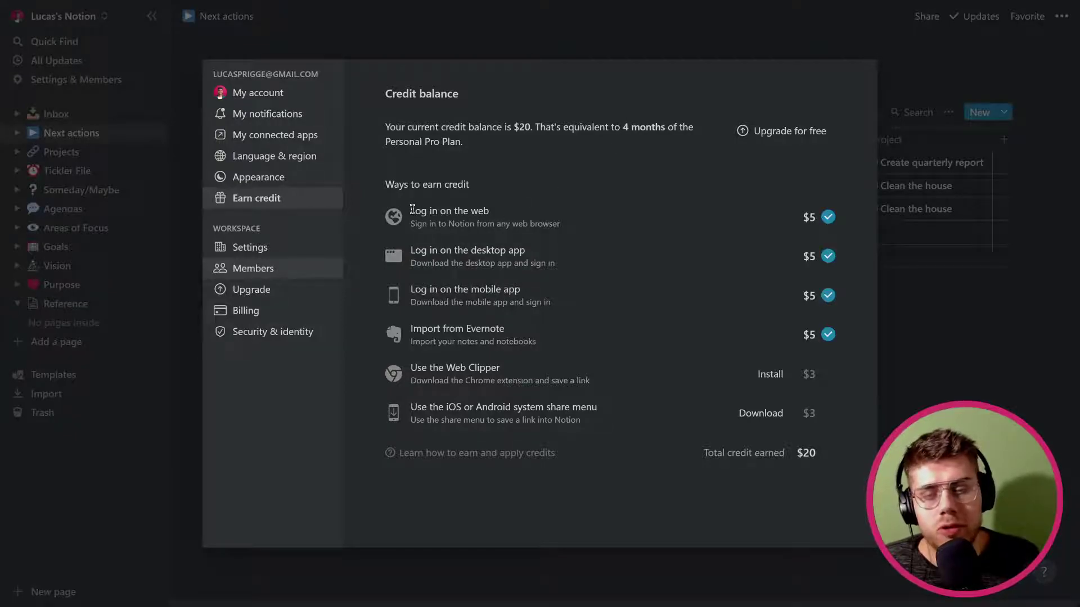
drag(412, 209, 526, 215)
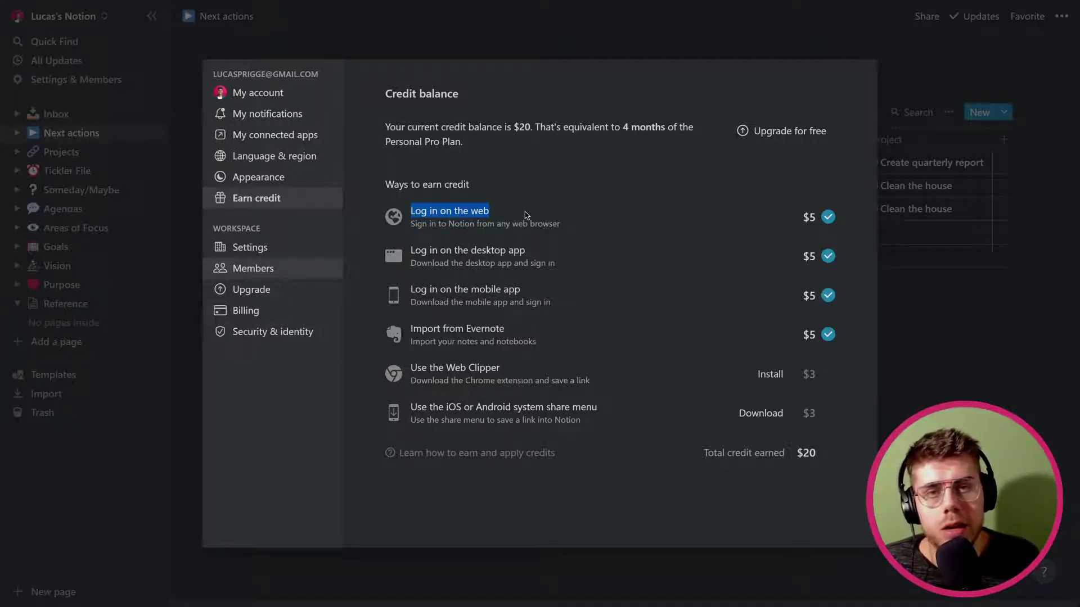
drag(410, 259, 565, 251)
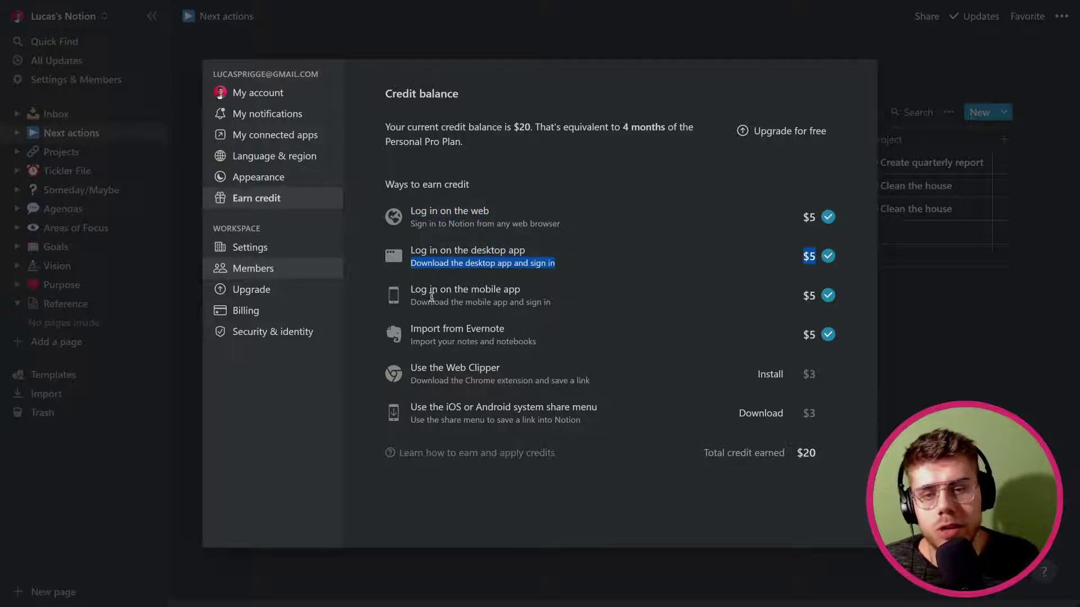
drag(432, 297, 488, 293)
click(477, 314)
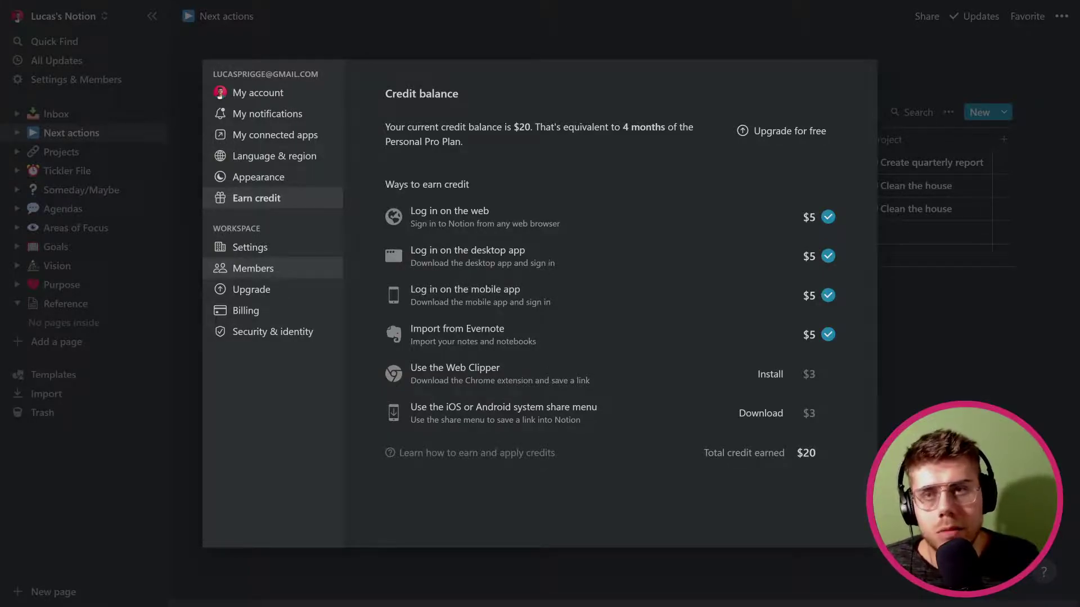
click(914, 380)
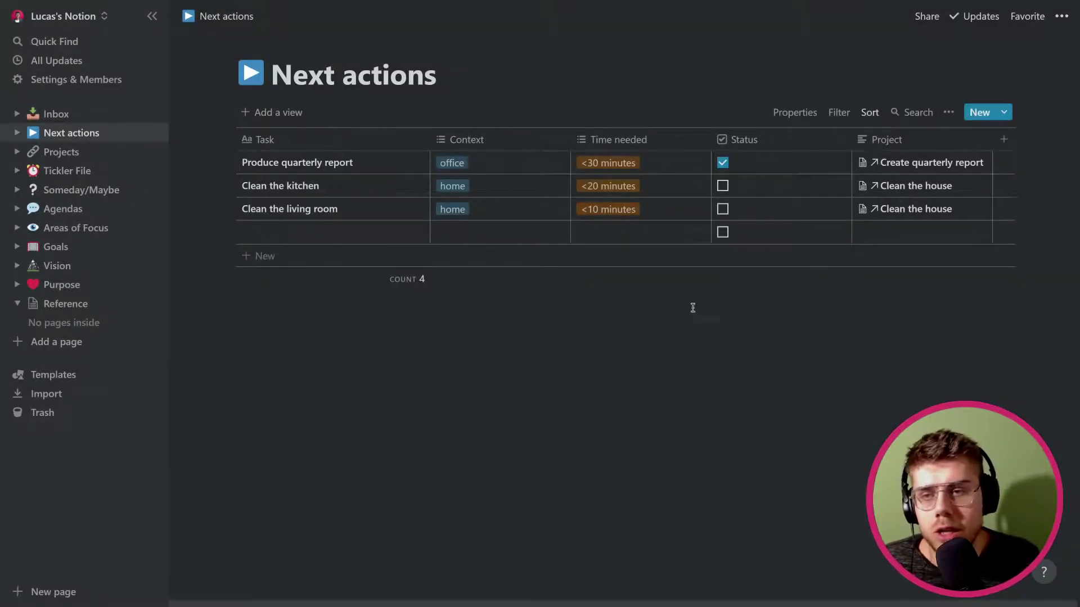
Step: Go back to the Inbox page holding 'Drop anything here'
click(86, 111)
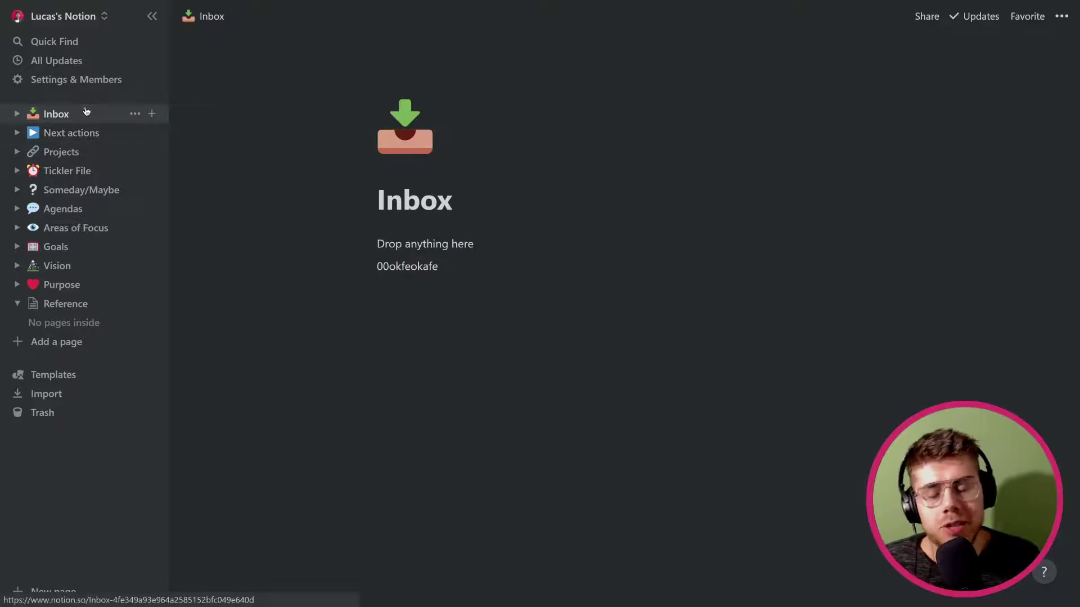